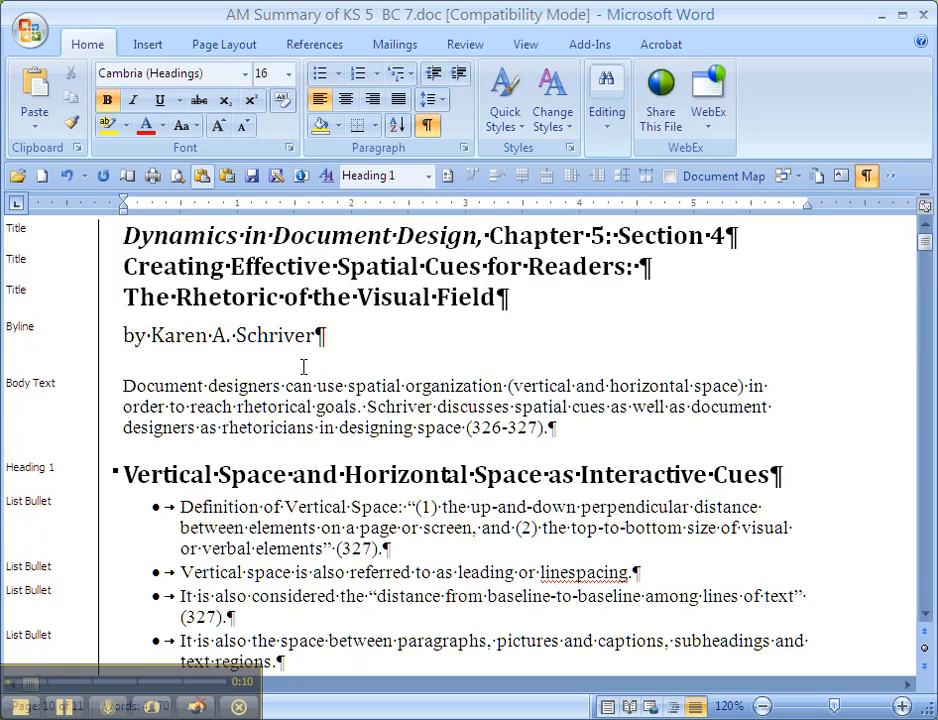
Examine the paragraph styles of the headings, bullets and quotes through the document, including the bullets under numbered item 10
scroll(322, 361, down, 7)
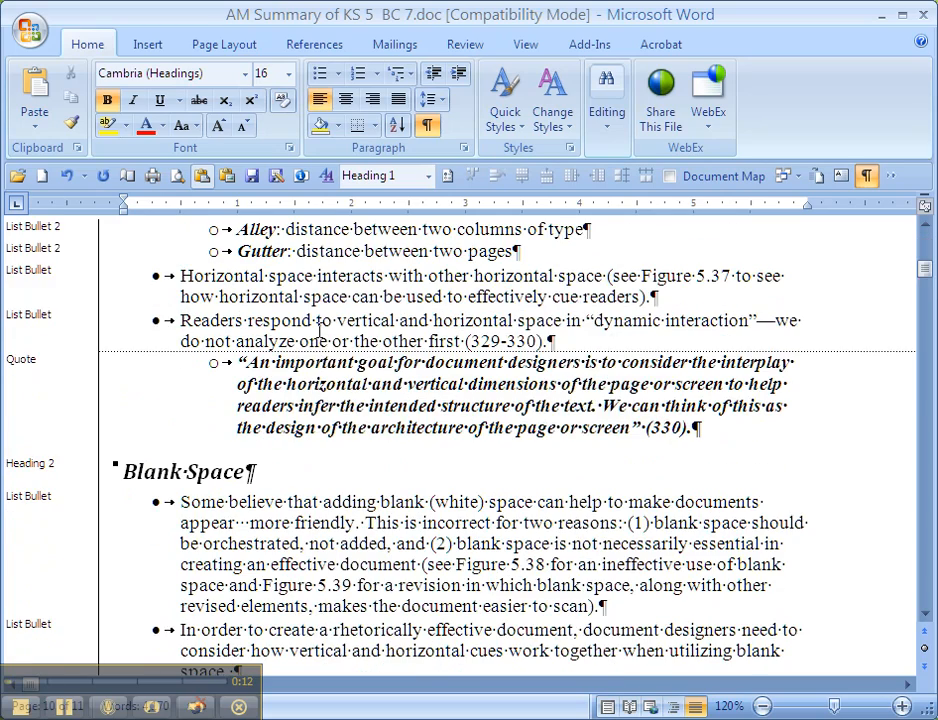
scroll(290, 330, down, 20)
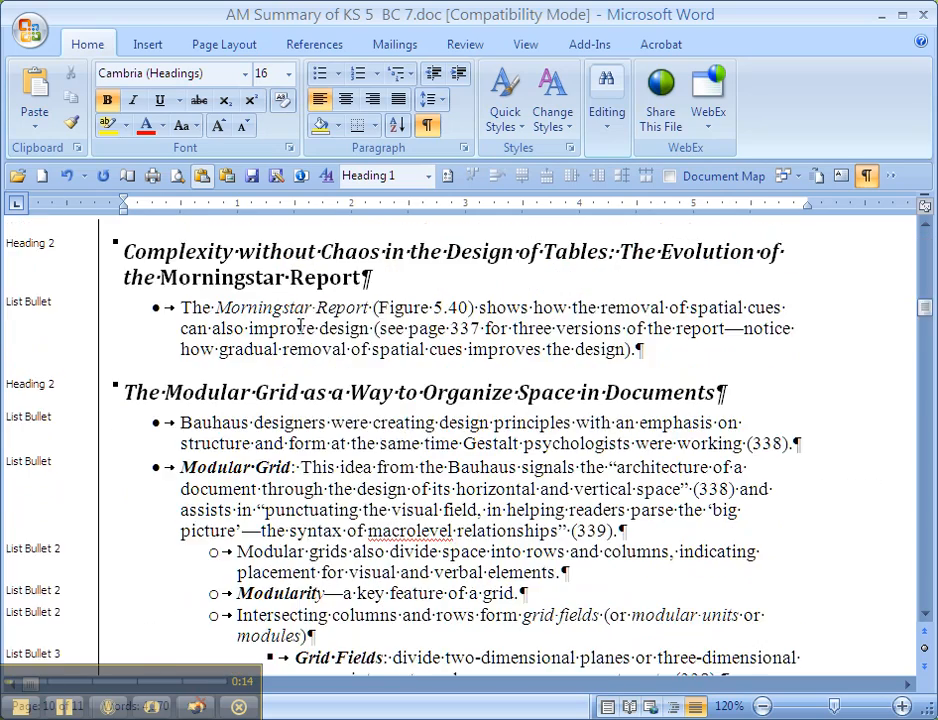
scroll(297, 320, down, 20)
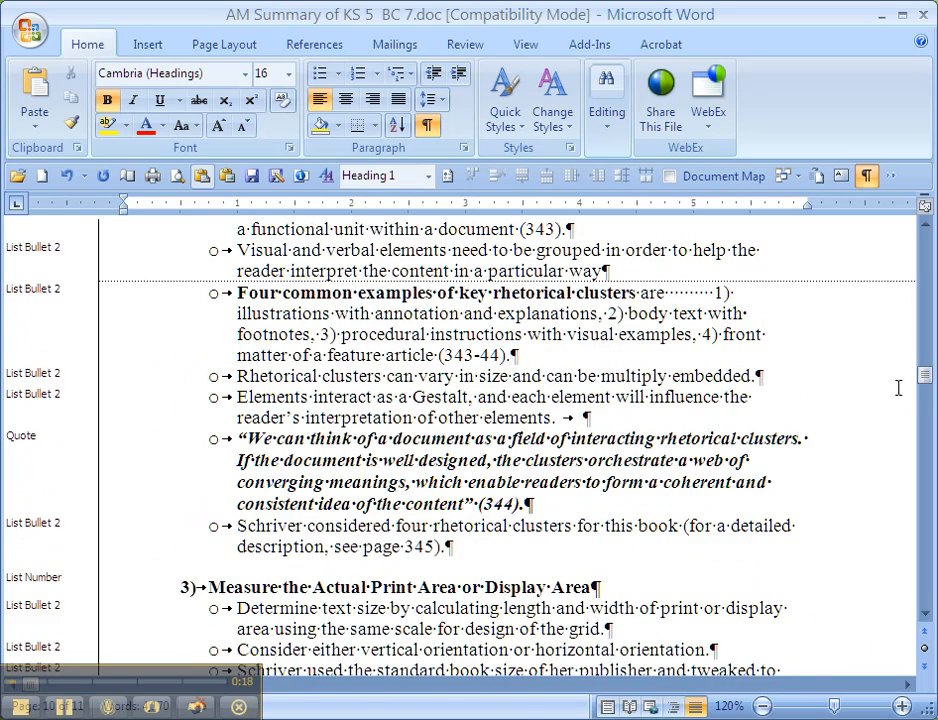
scroll(250, 418, down, 4)
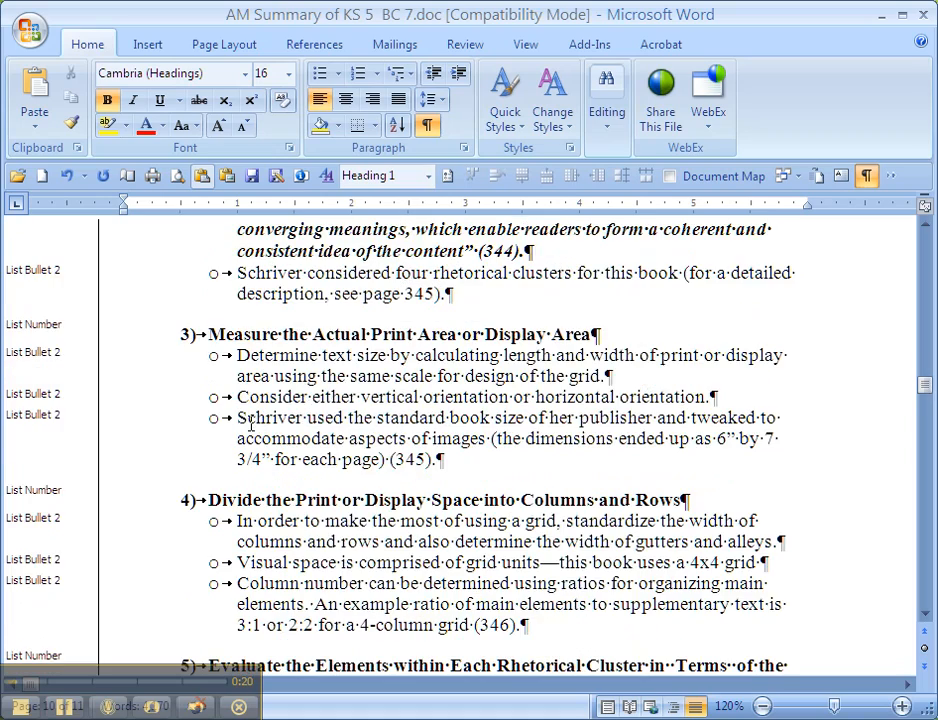
scroll(247, 400, down, 13)
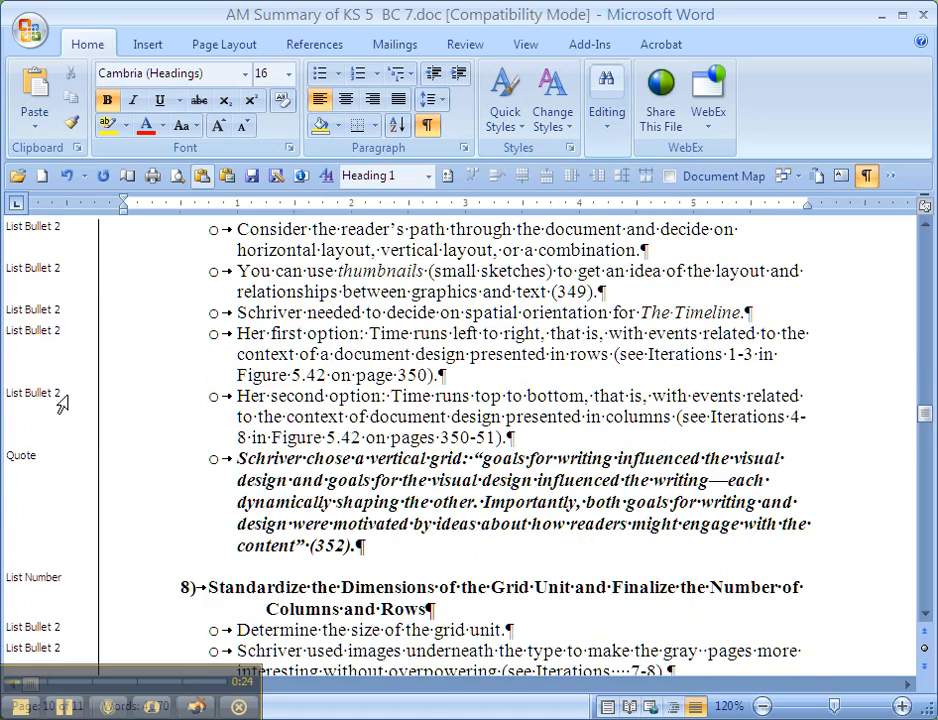
click(239, 392)
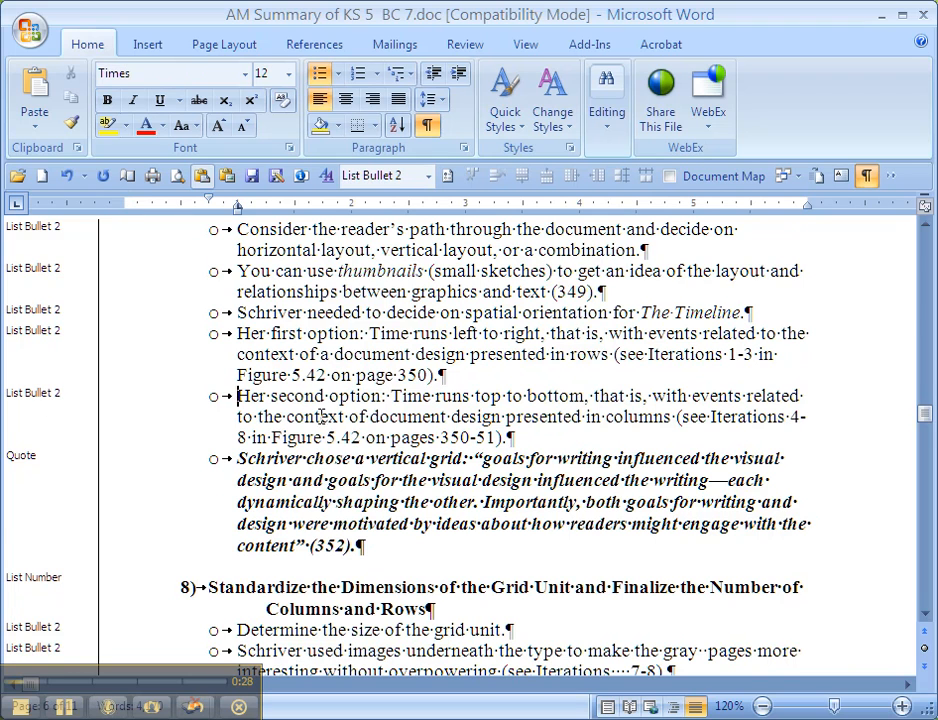
scroll(322, 410, down, 2)
scroll(321, 405, down, 11)
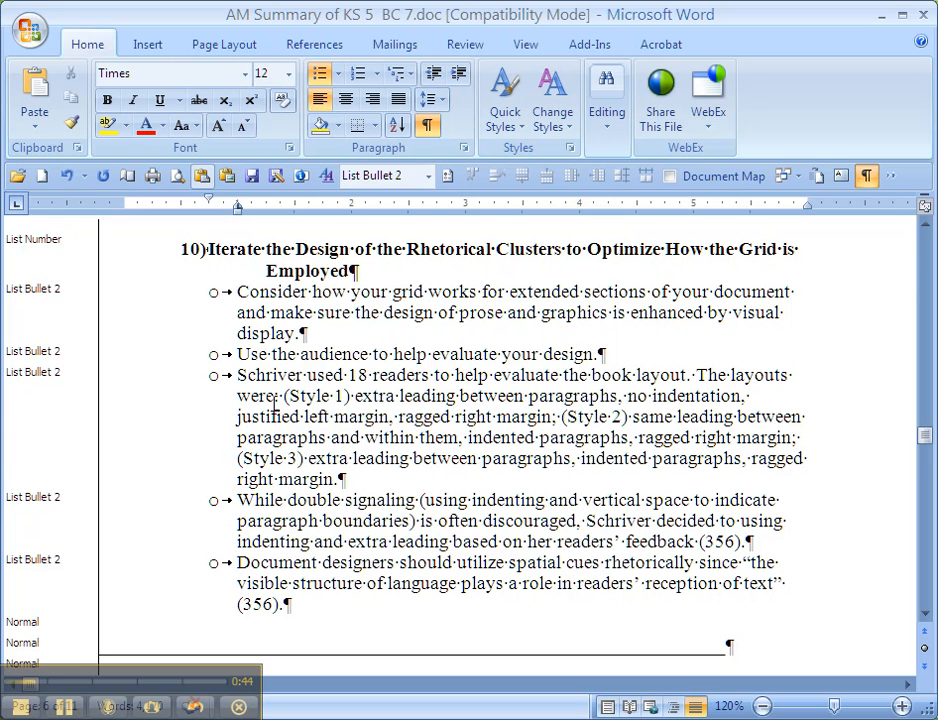
triple_click(236, 375)
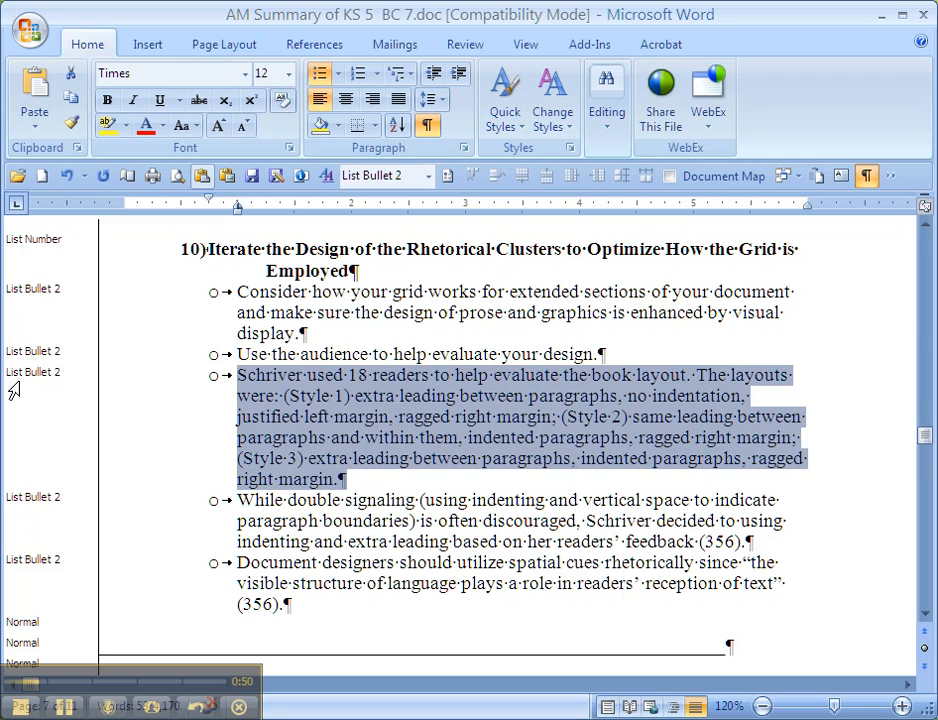
click(251, 418)
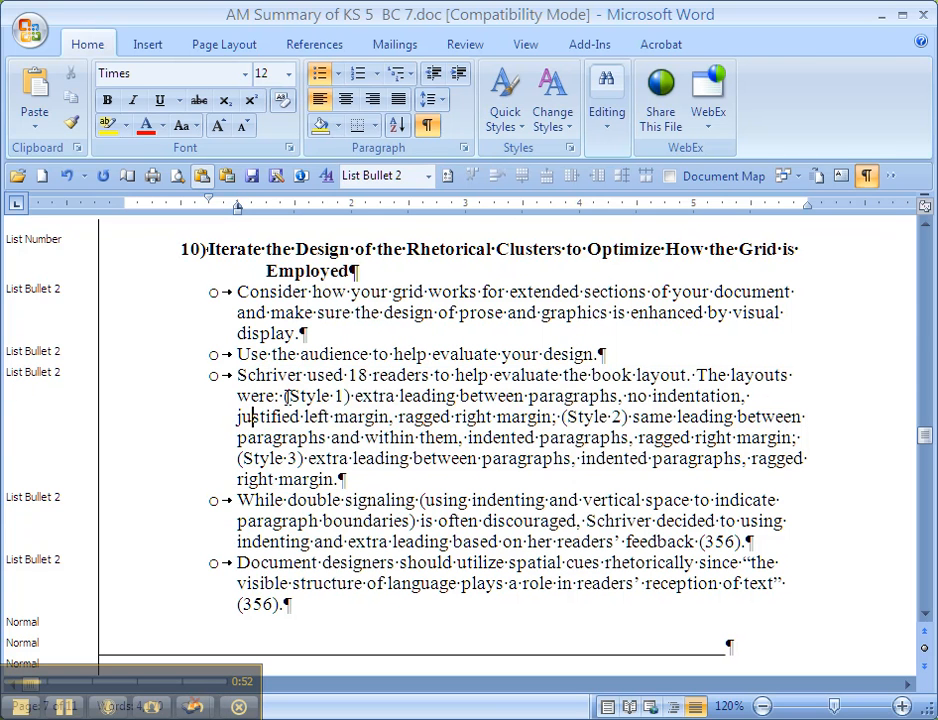
drag(233, 289, 599, 607)
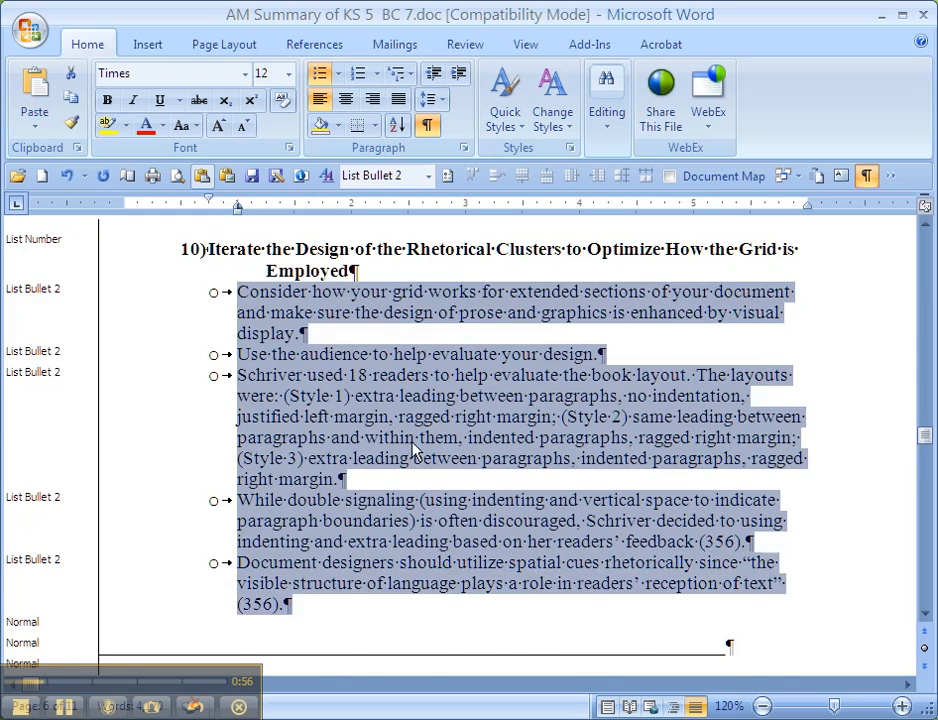
scroll(413, 449, down, 20)
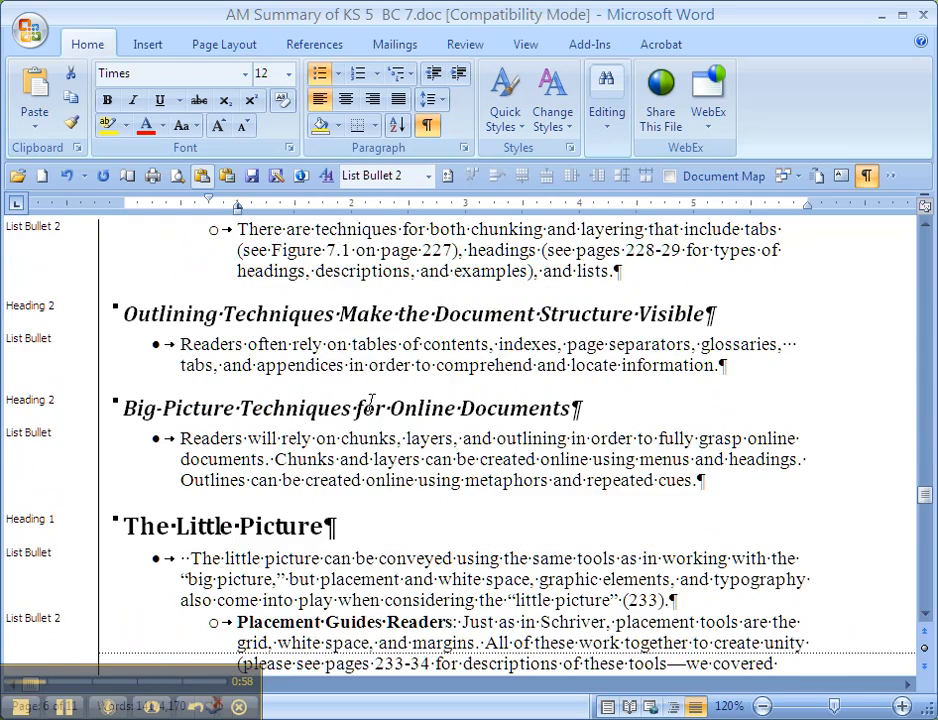
Apply the List Bullet 2 style to the "Placement tools" paragraph and List Bullet 3 to its five sub-items
scroll(153, 429, down, 15)
scroll(235, 433, up, 4)
click(233, 413)
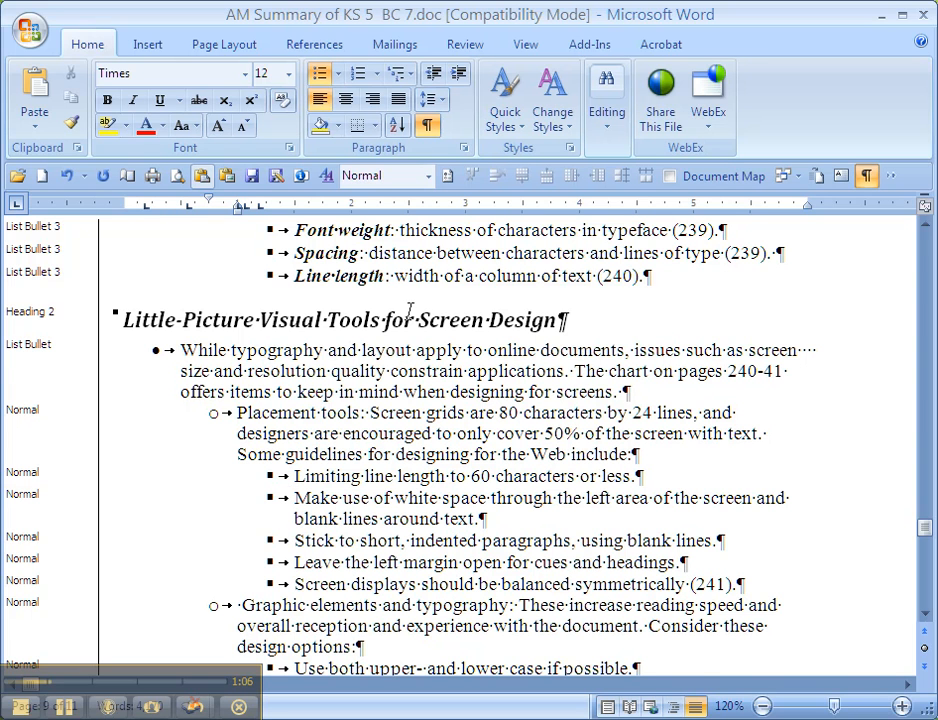
click(325, 177)
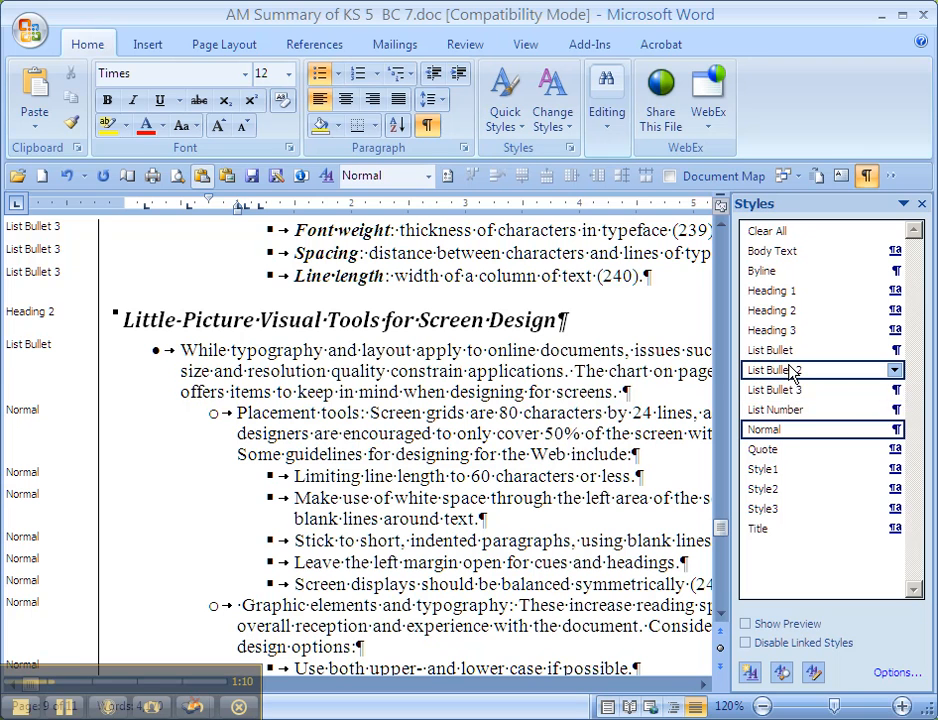
mouse_move(790, 372)
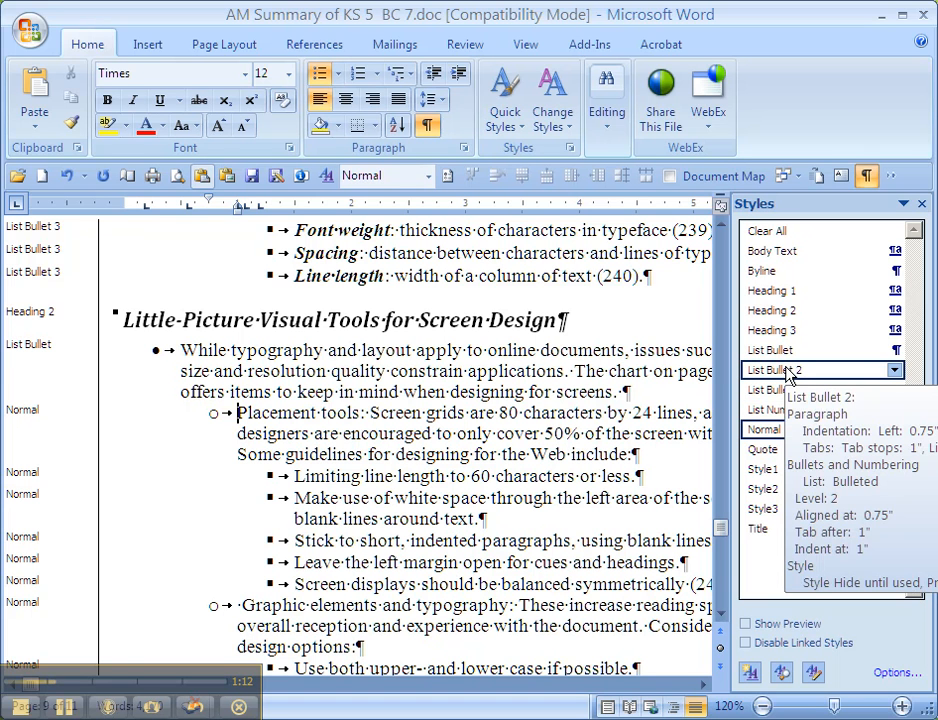
click(790, 372)
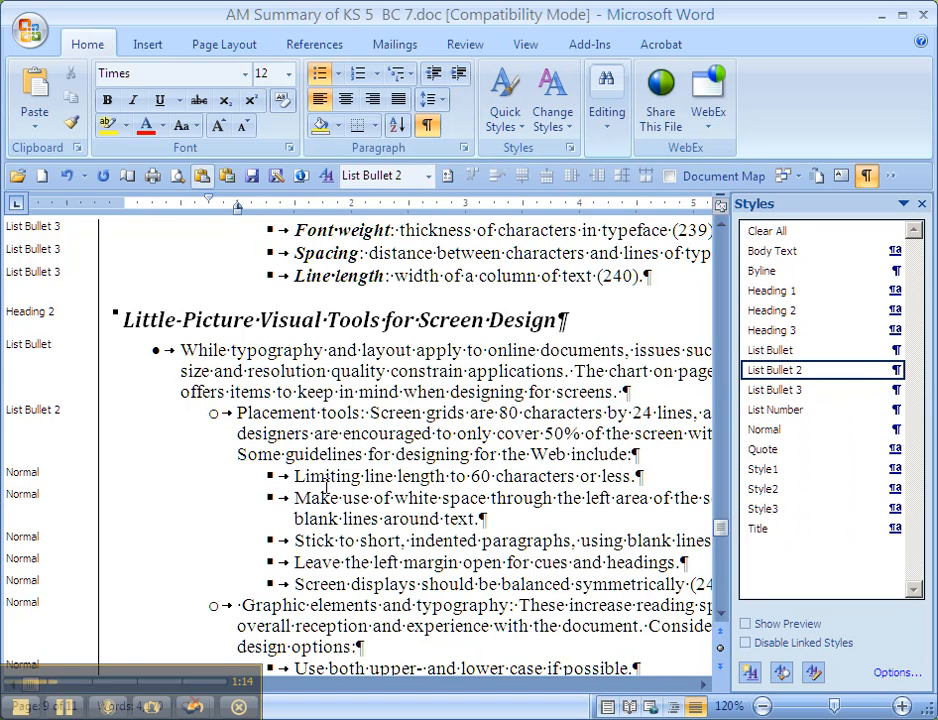
drag(297, 476, 346, 584)
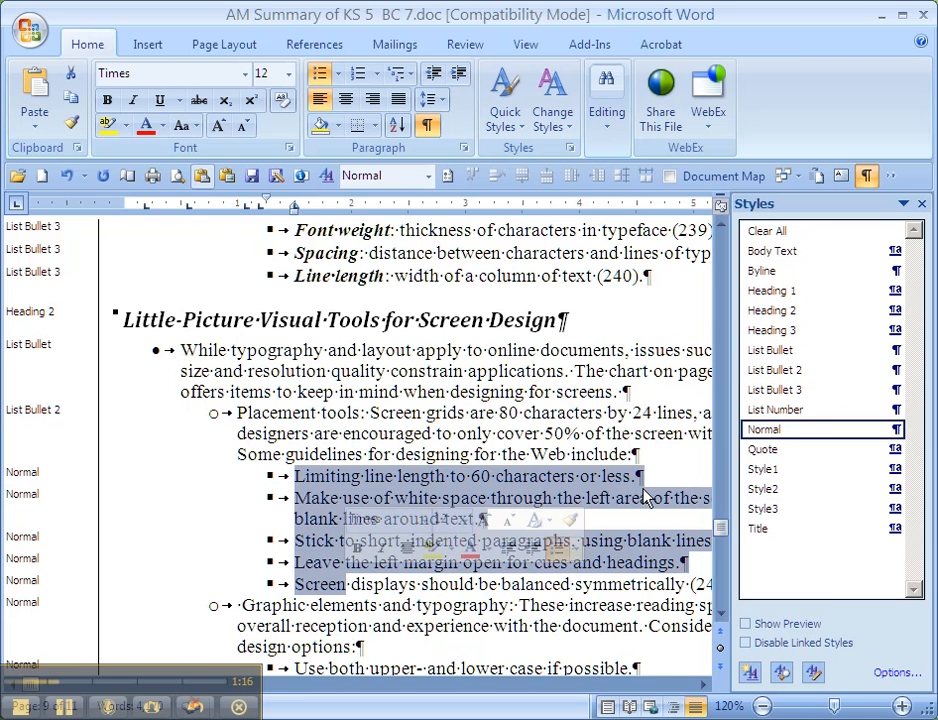
click(784, 396)
Apply List Bullet 2 to the "Graphic elements and typography" paragraph and List Bullet 3 to its five sub-items
scroll(356, 503, down, 4)
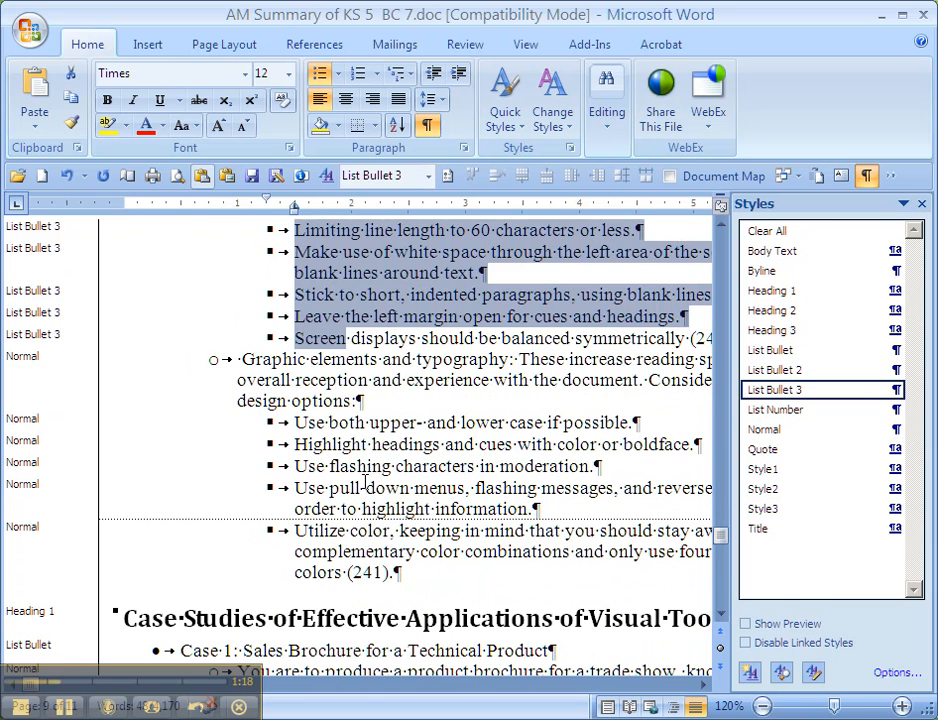
click(273, 358)
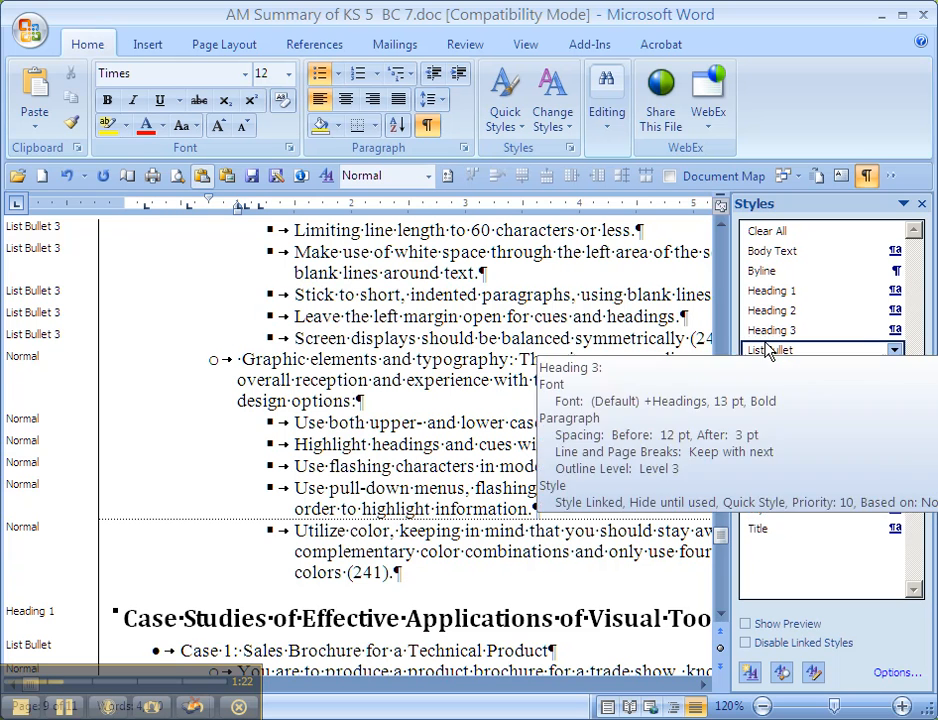
click(790, 370)
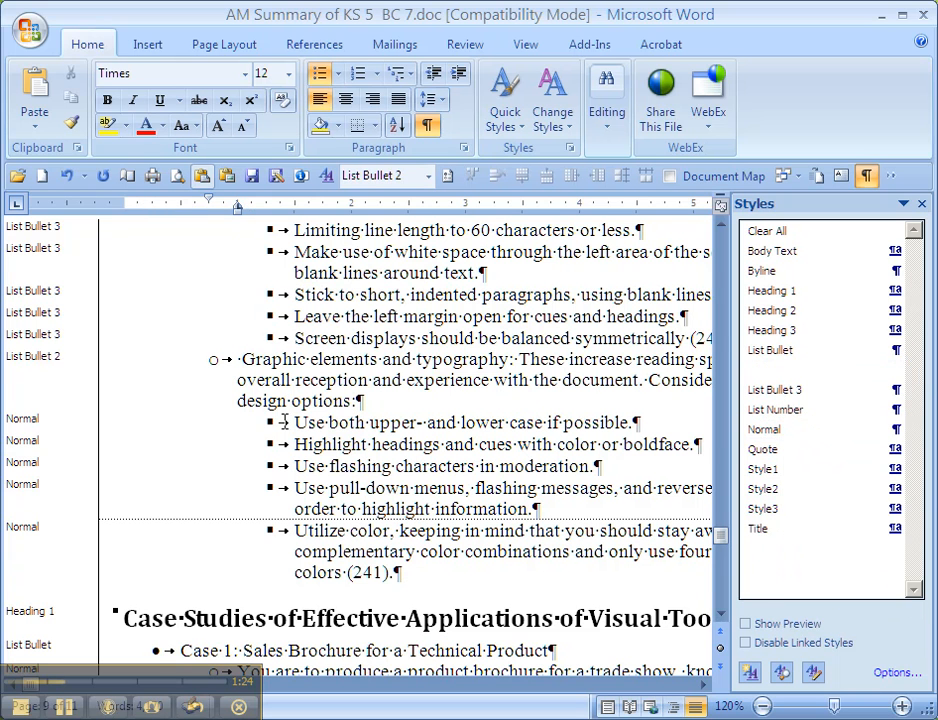
drag(293, 421, 350, 576)
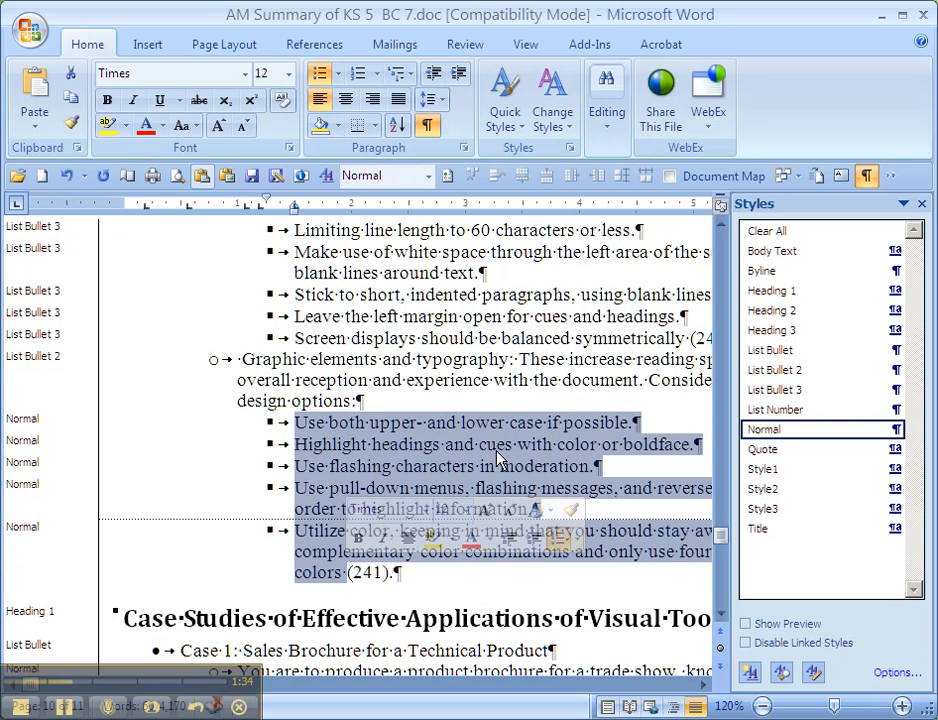
click(806, 390)
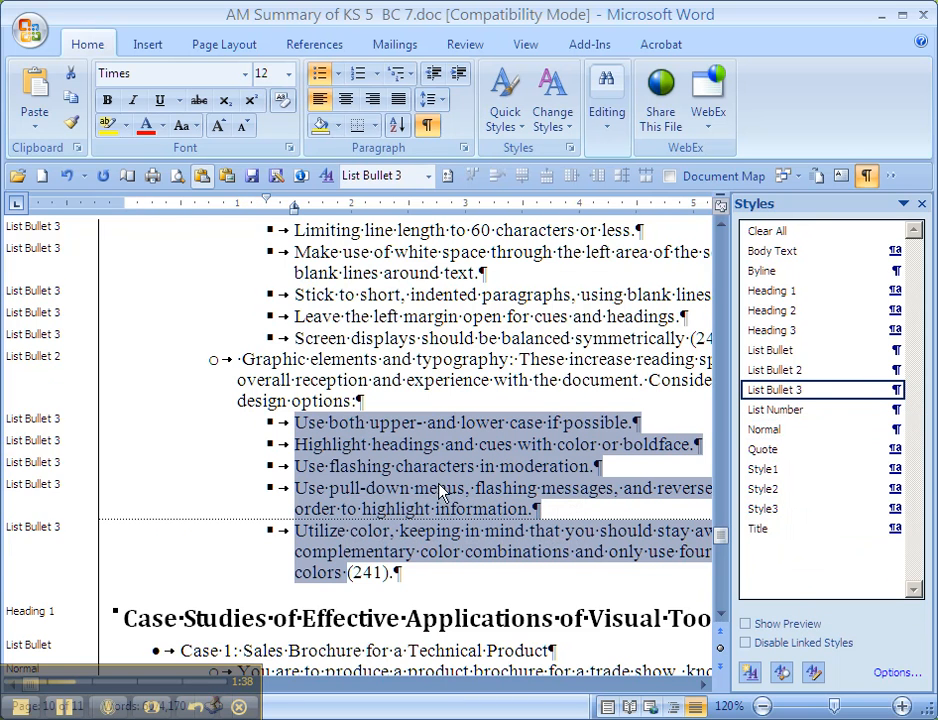
Apply the List Bullet 2 style to the four sub-items under "Case 1: Sales Brochure for a Technical Product"
scroll(421, 476, down, 2)
scroll(390, 456, down, 2)
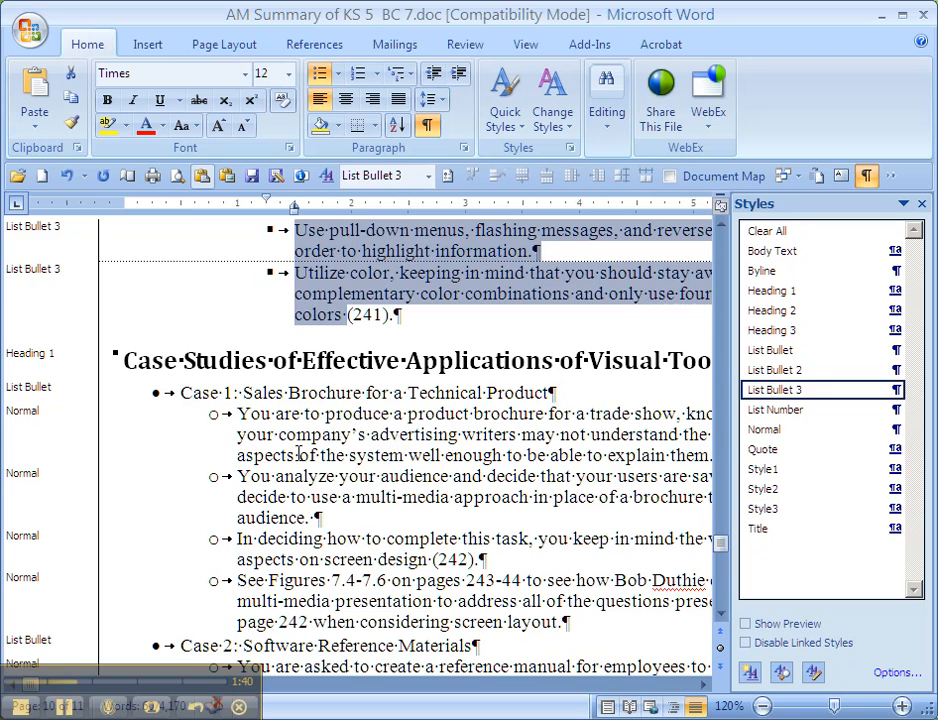
click(240, 415)
scroll(309, 440, down, 3)
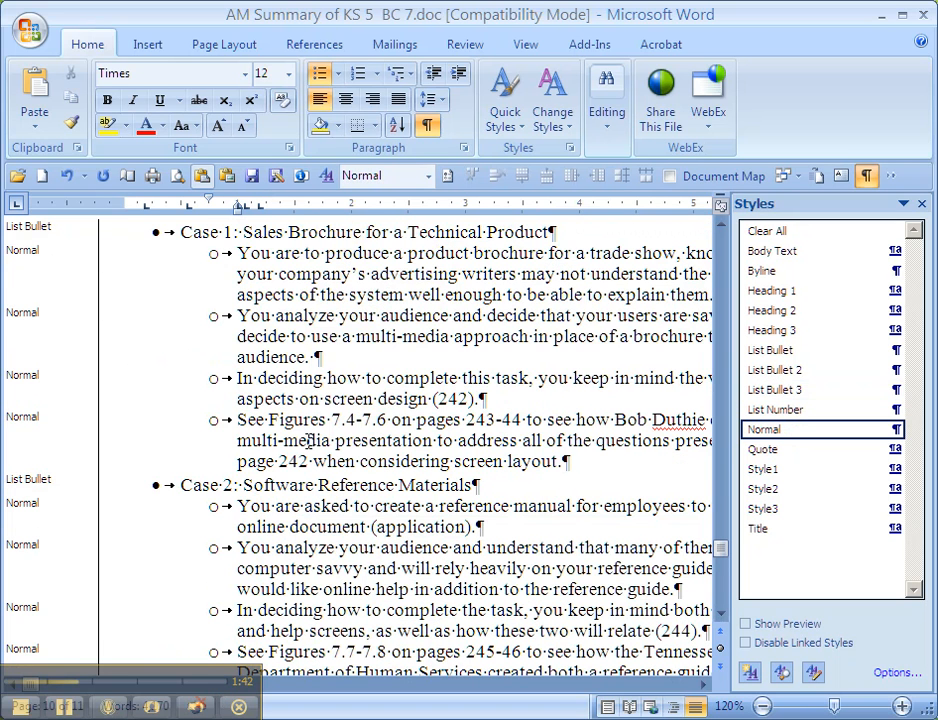
shift+click(279, 427)
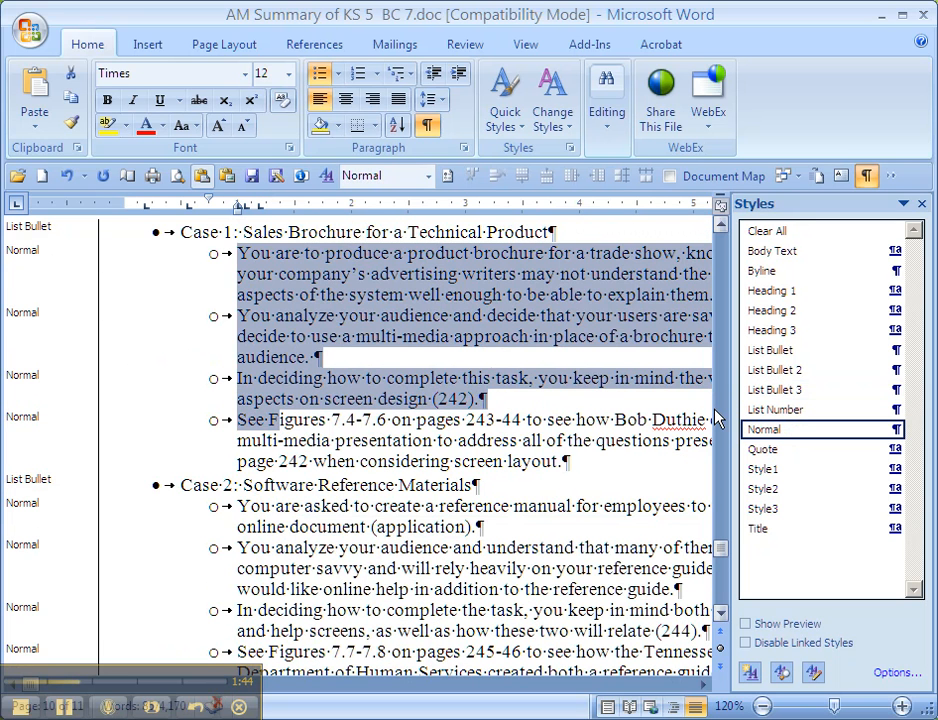
click(775, 370)
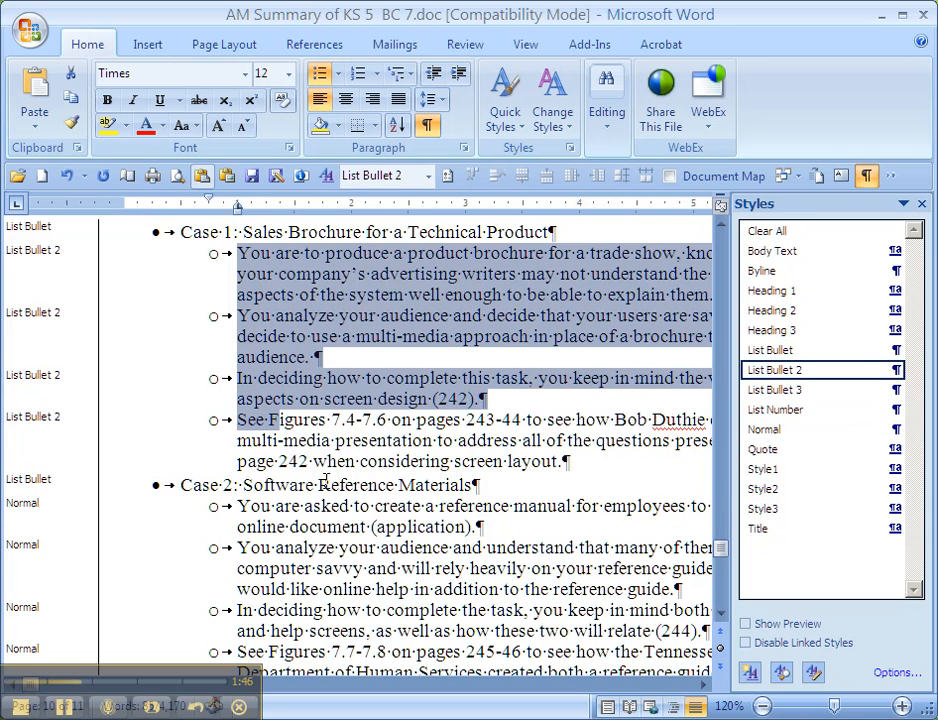
Apply the List Bullet 2 style to the four sub-items under "Case 2: Software Reference Materials"
click(270, 506)
scroll(250, 505, down, 4)
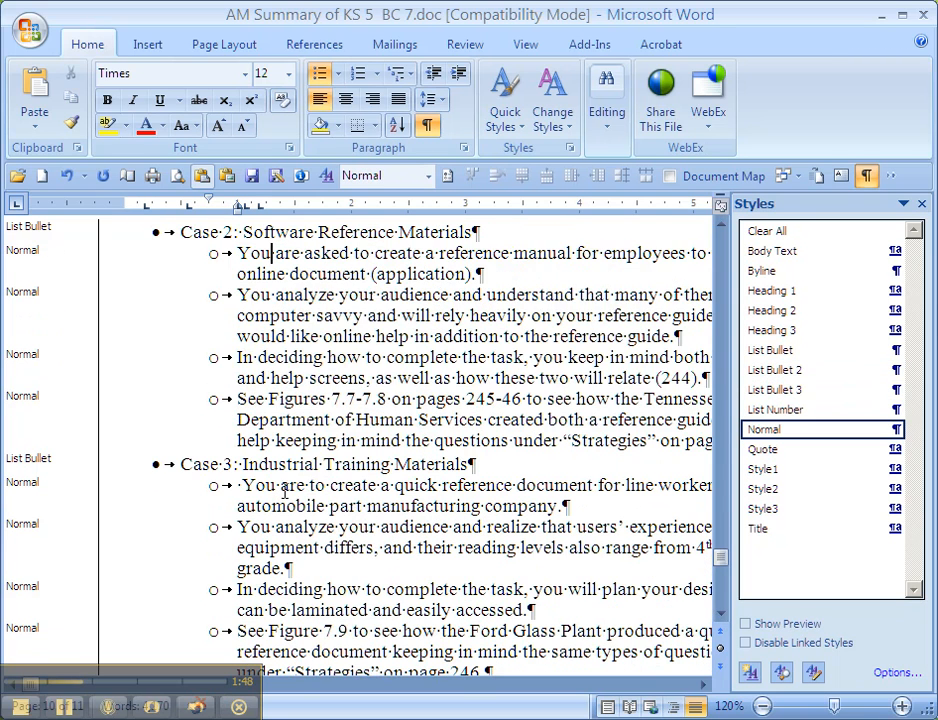
shift+click(313, 440)
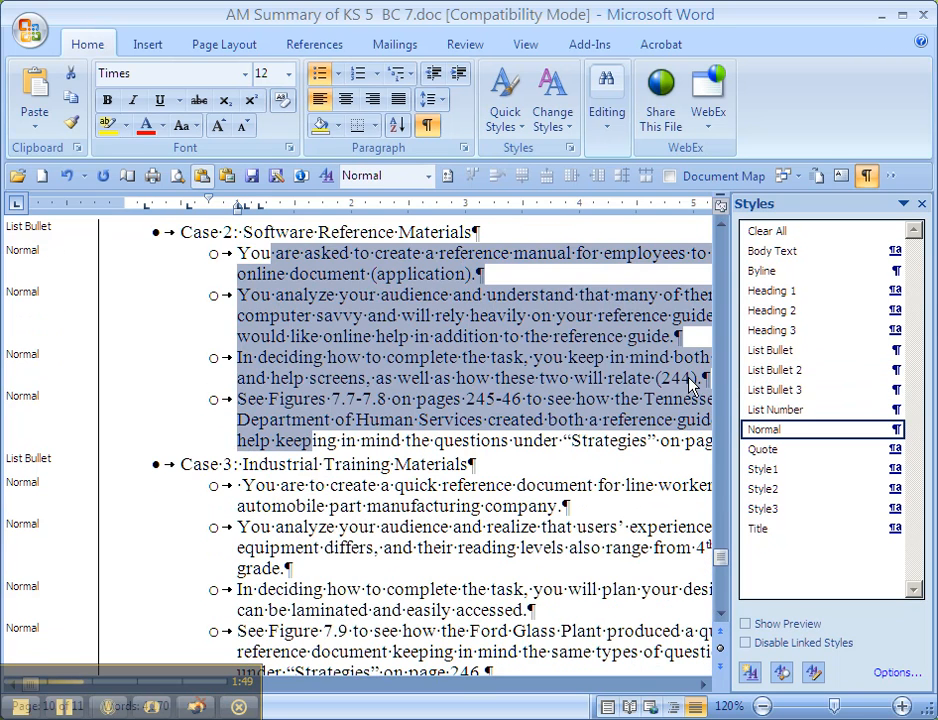
click(789, 378)
Remove the leading space from the first sub-item under "Case 3: Industrial Training Materials" and apply List Bullet 2 to all four sub-items
click(315, 502)
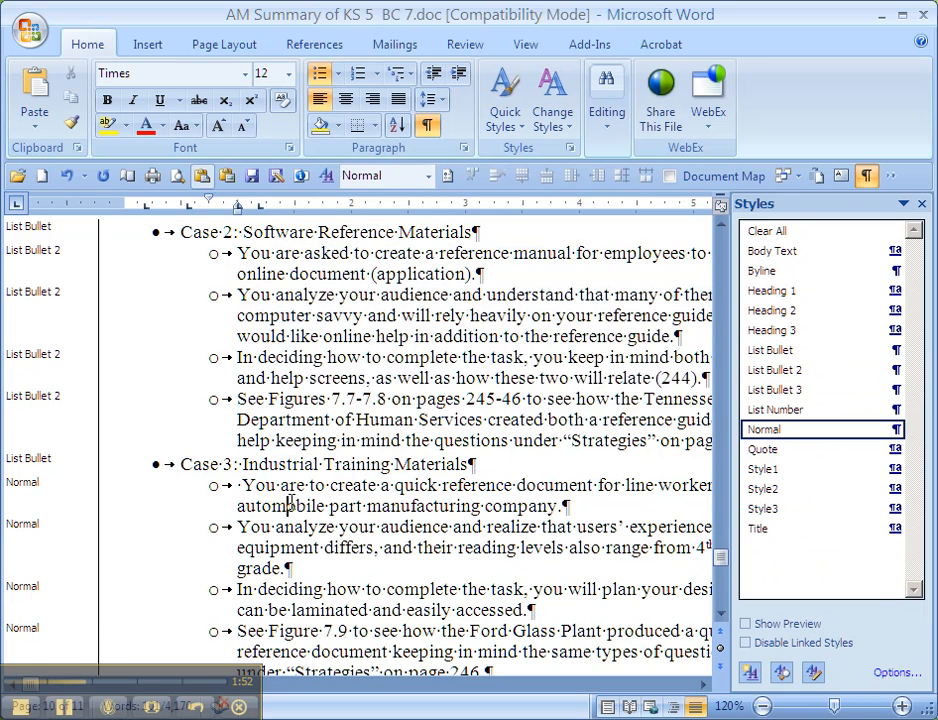
scroll(293, 503, down, 2)
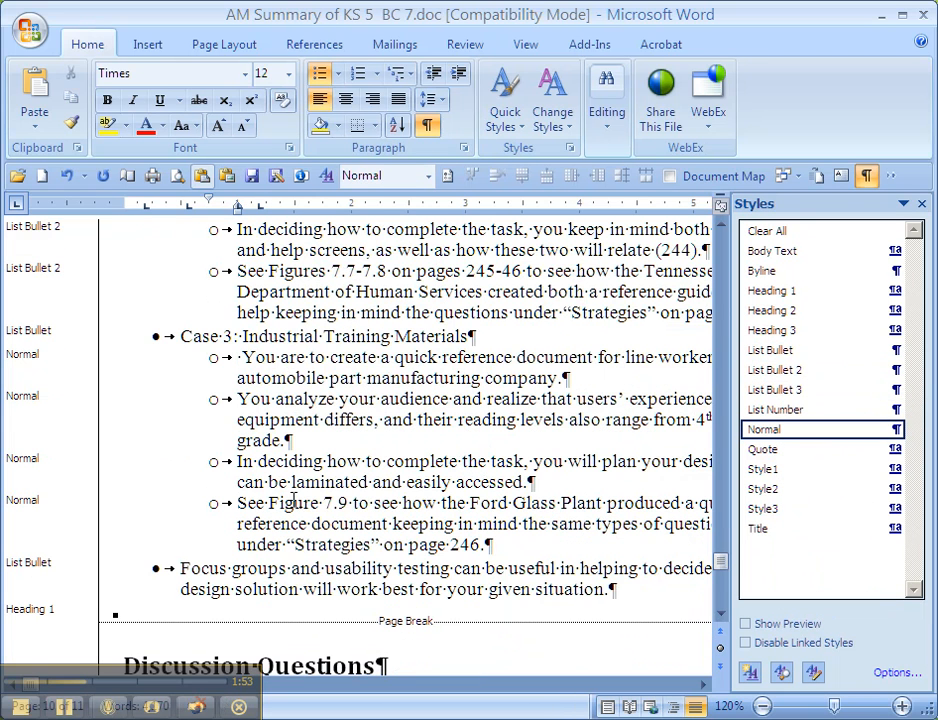
click(241, 357)
key(BackSpace)
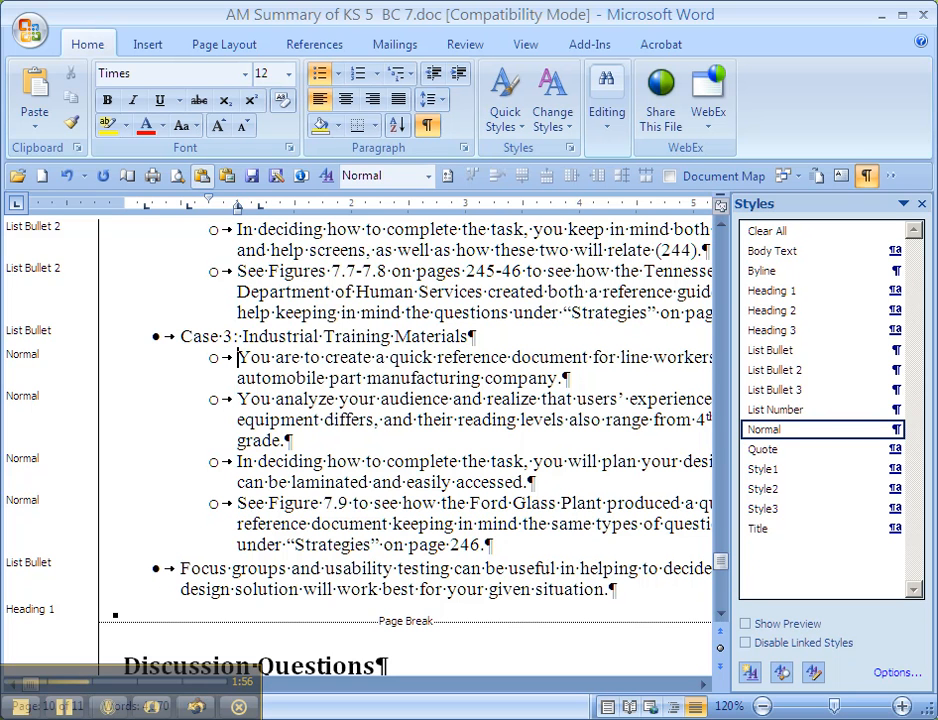
drag(237, 357, 256, 503)
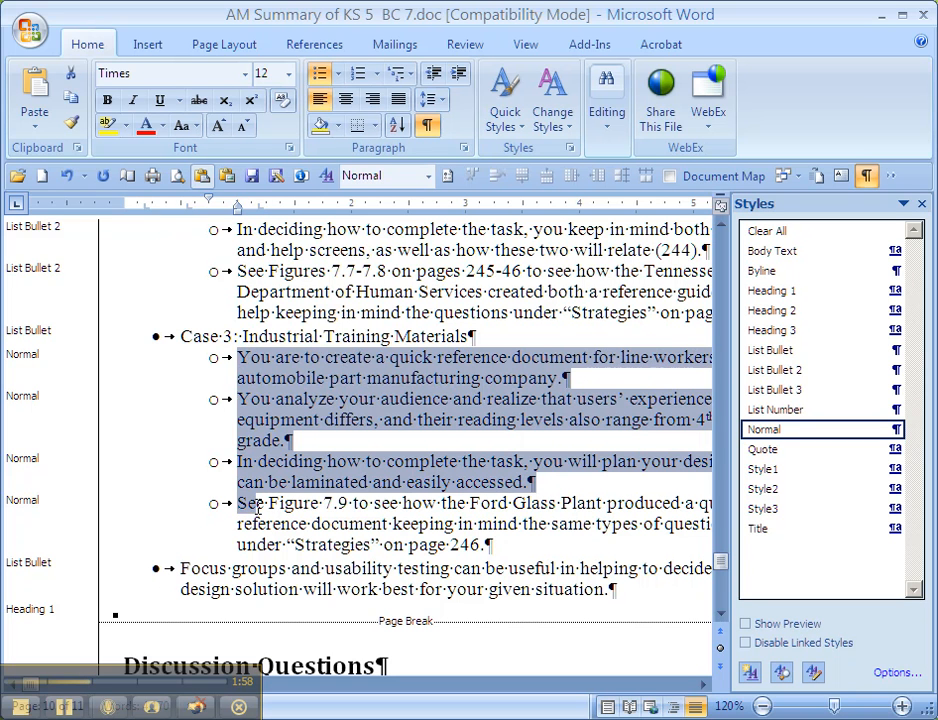
click(775, 370)
Review the remaining paragraph styles through the Discussion Questions to the document's end, and return to the title
click(203, 568)
scroll(215, 550, down, 4)
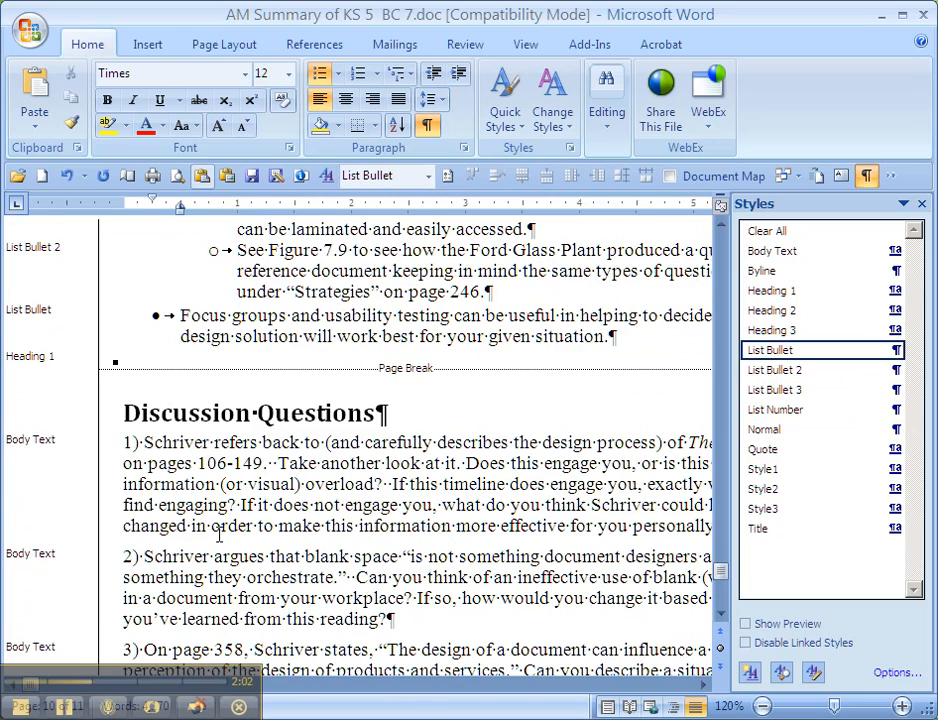
scroll(188, 481, down, 3)
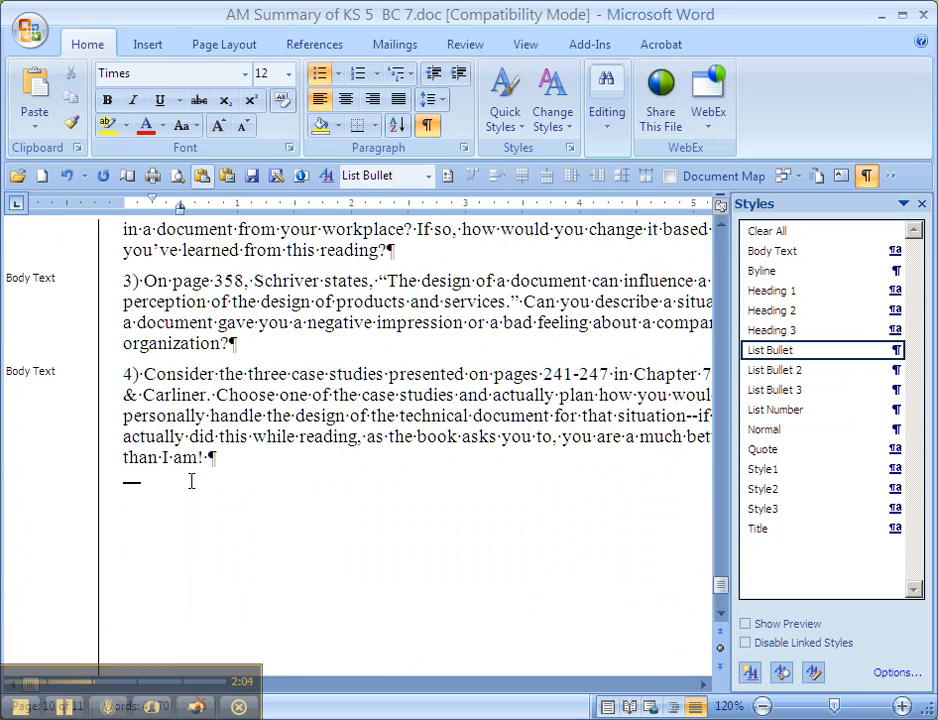
scroll(190, 481, up, 15)
scroll(190, 485, up, 20)
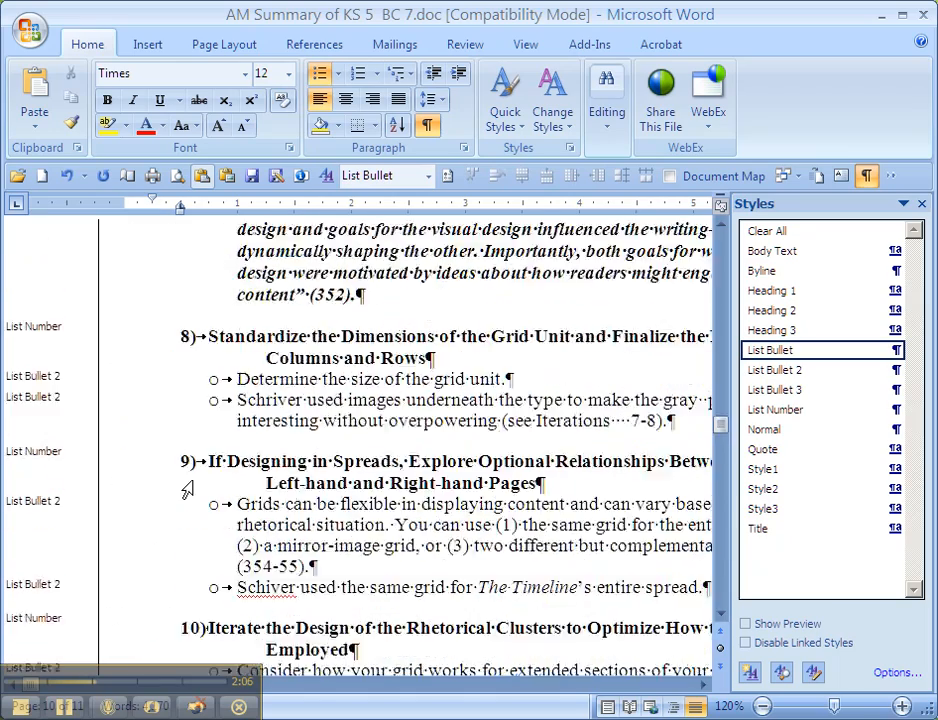
scroll(186, 489, up, 20)
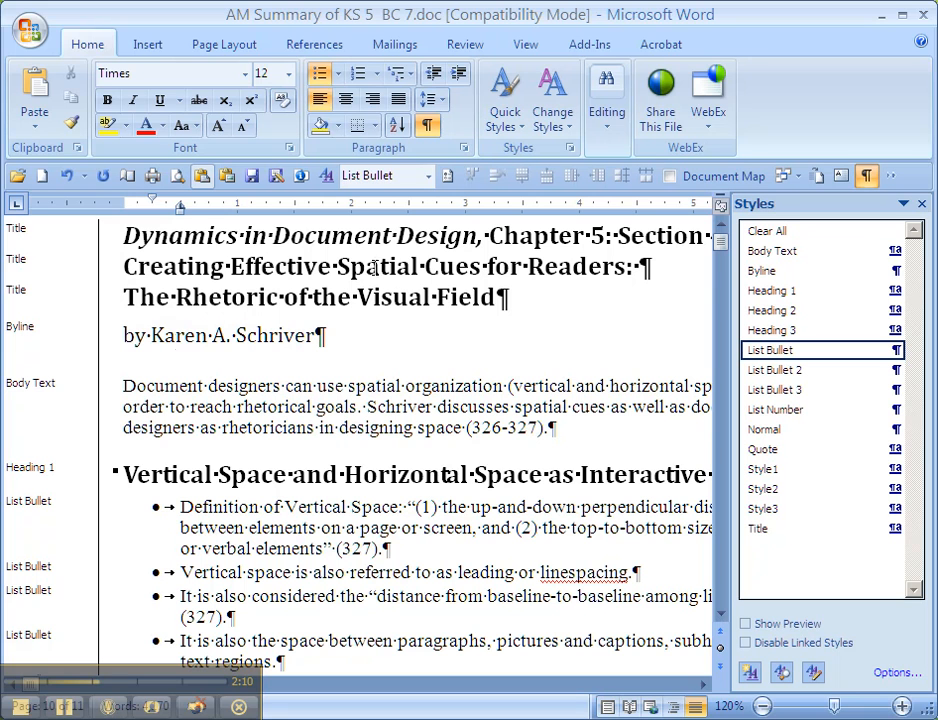
Save the document and look over the bulleted paragraphs down to the "Blank Space" section
click(253, 177)
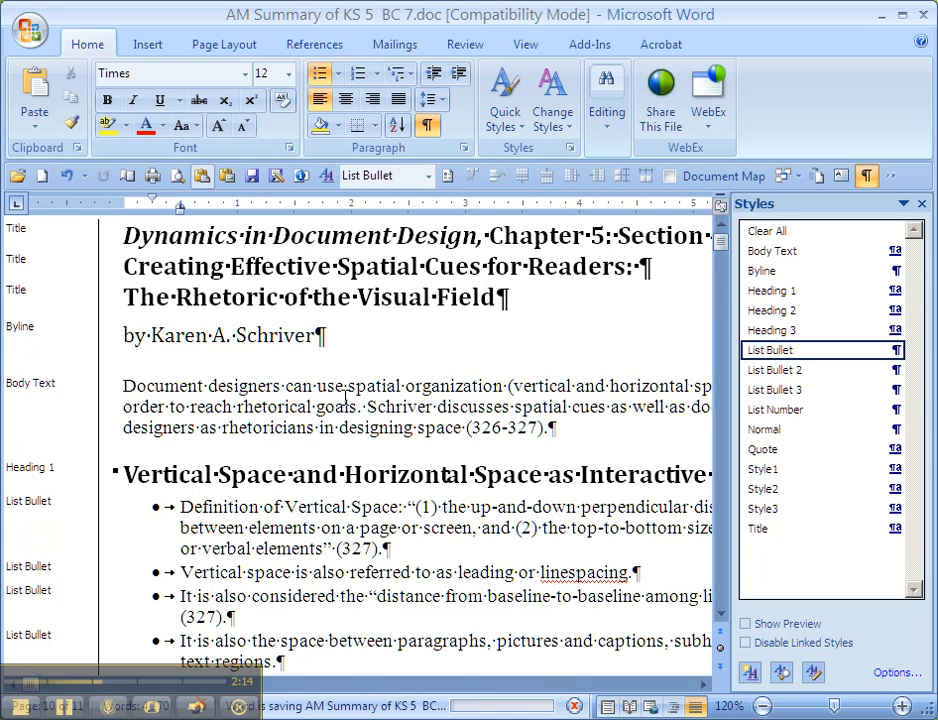
scroll(310, 405, down, 18)
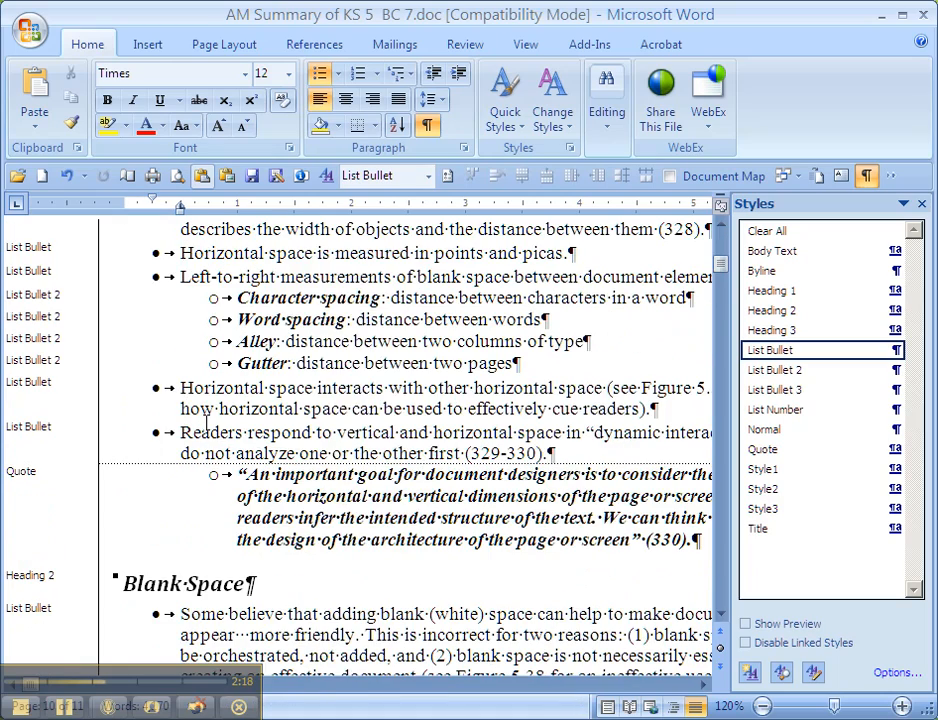
scroll(208, 420, up, 2)
scroll(208, 415, down, 7)
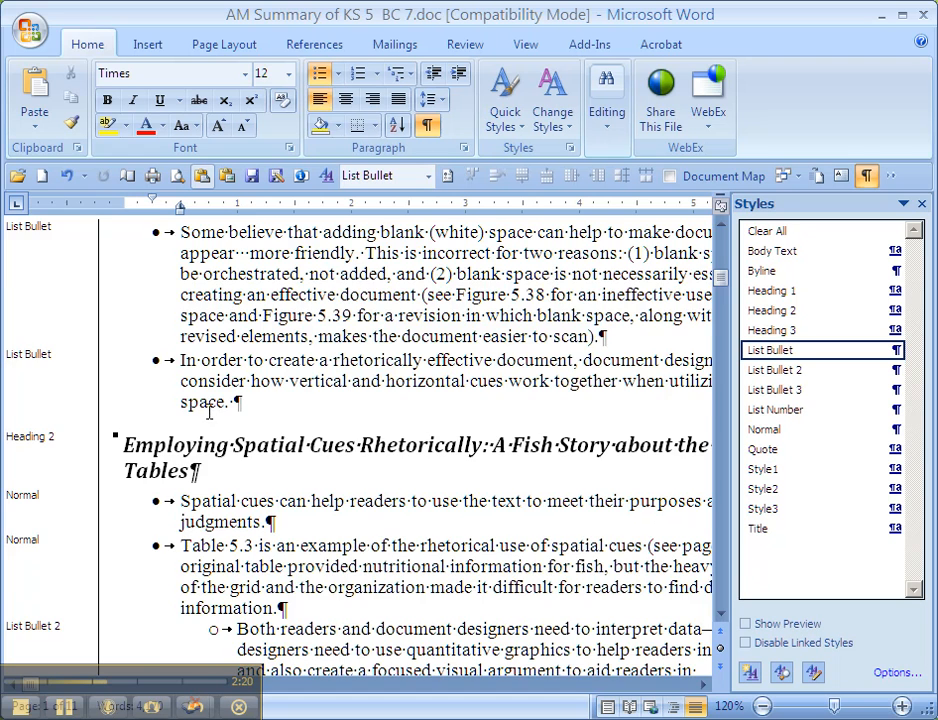
scroll(208, 400, up, 2)
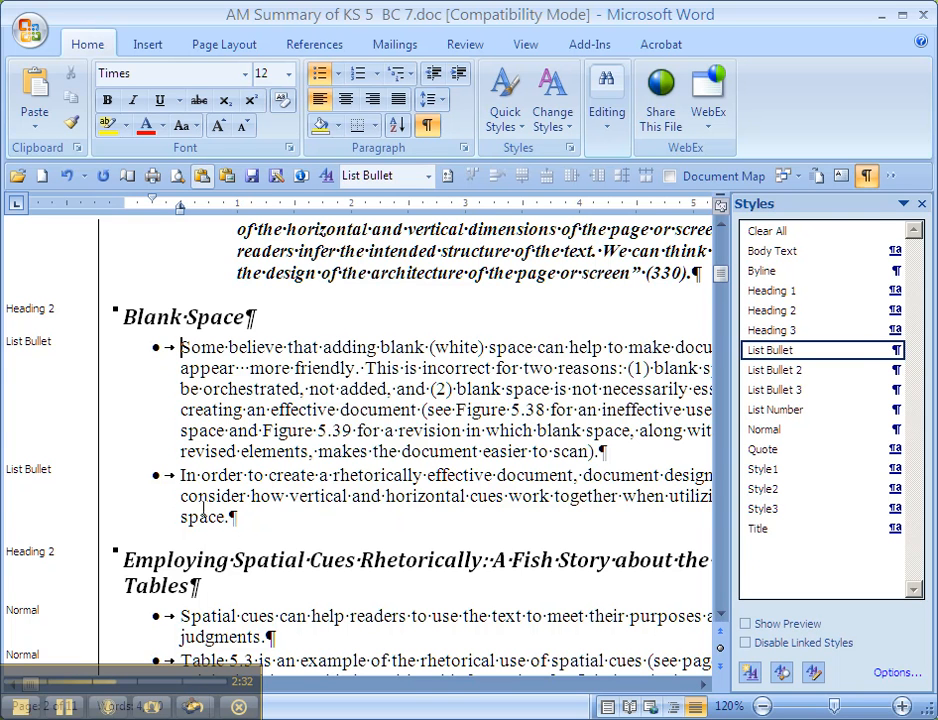
Modify the List Bullet style to have paragraph spacing of 3 pt before and 3 pt after
shift+click(230, 516)
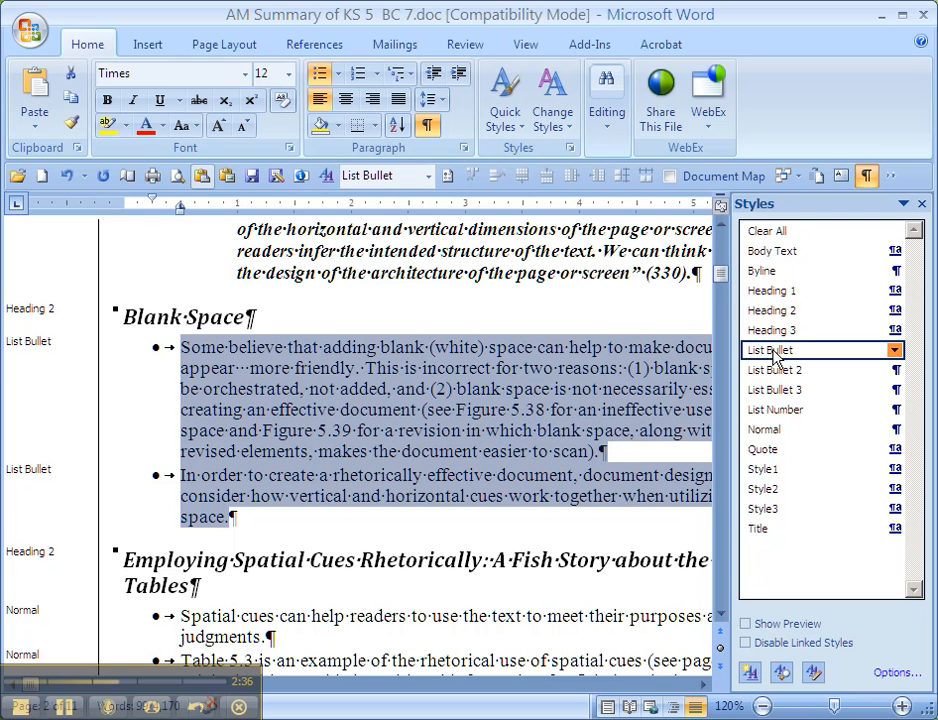
click(894, 350)
click(713, 398)
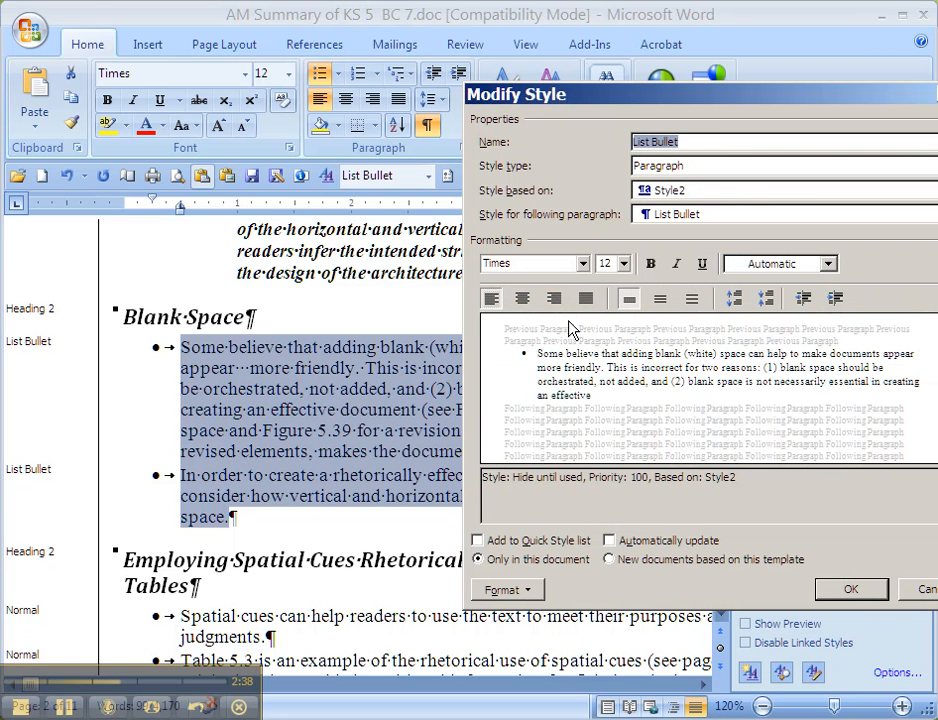
click(505, 590)
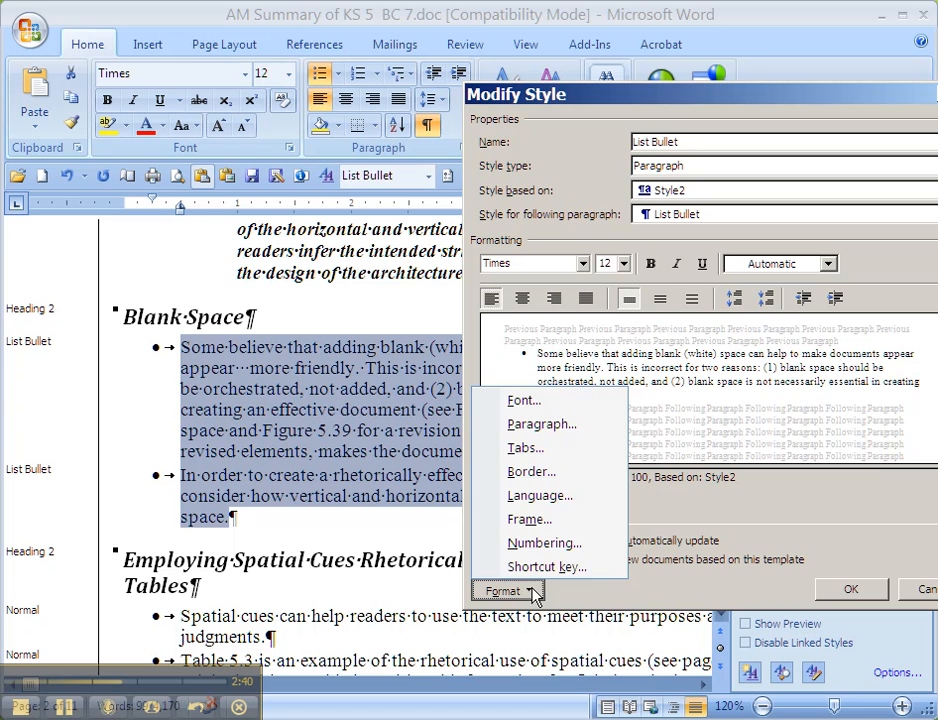
click(546, 432)
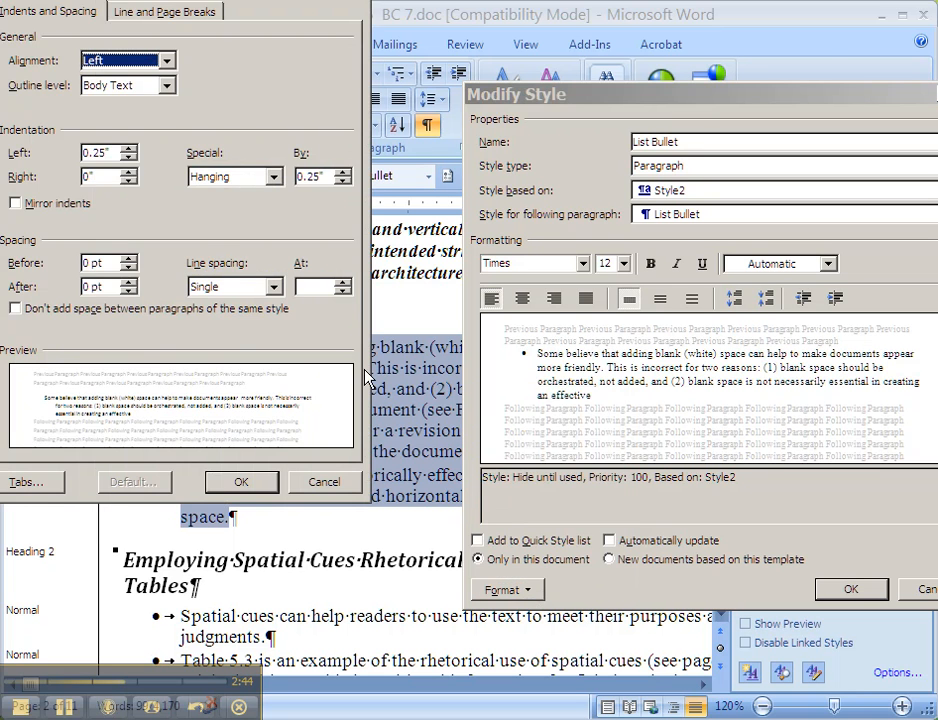
double_click(88, 262)
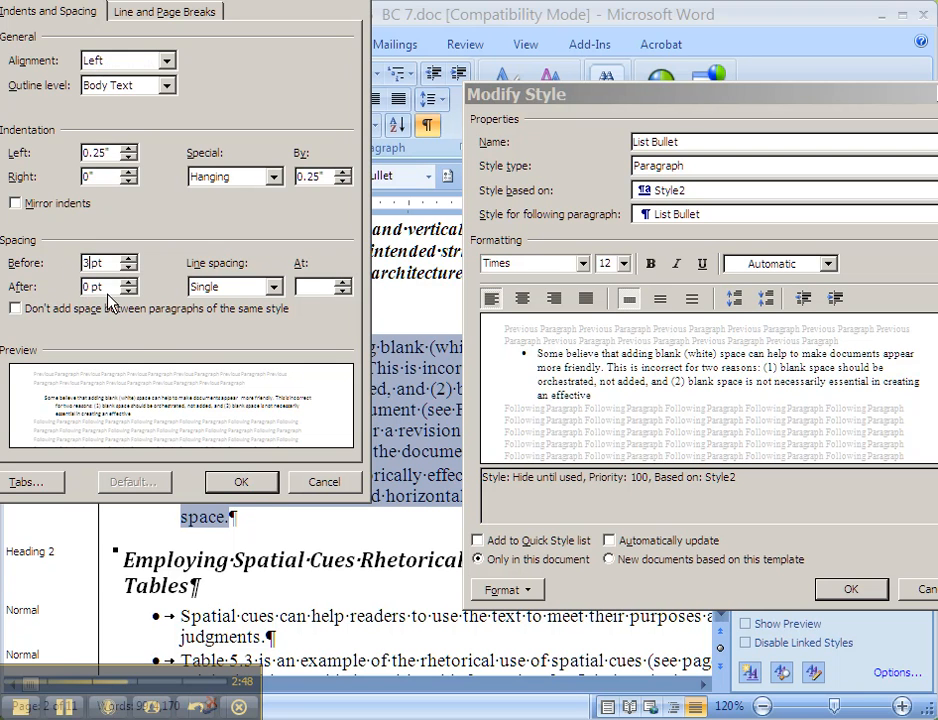
text(3)
click(241, 481)
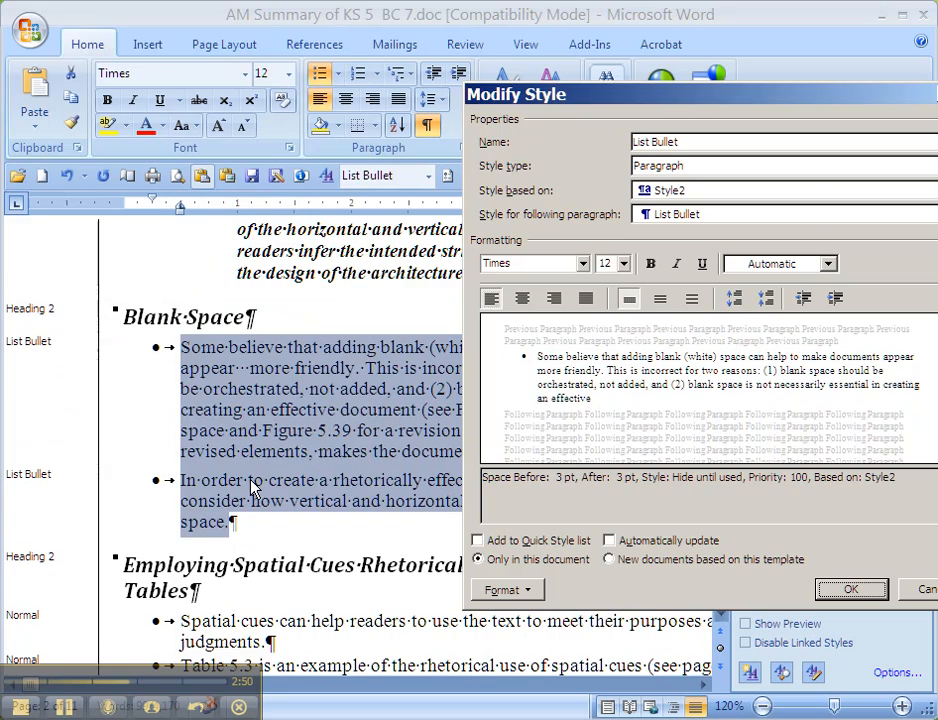
click(848, 590)
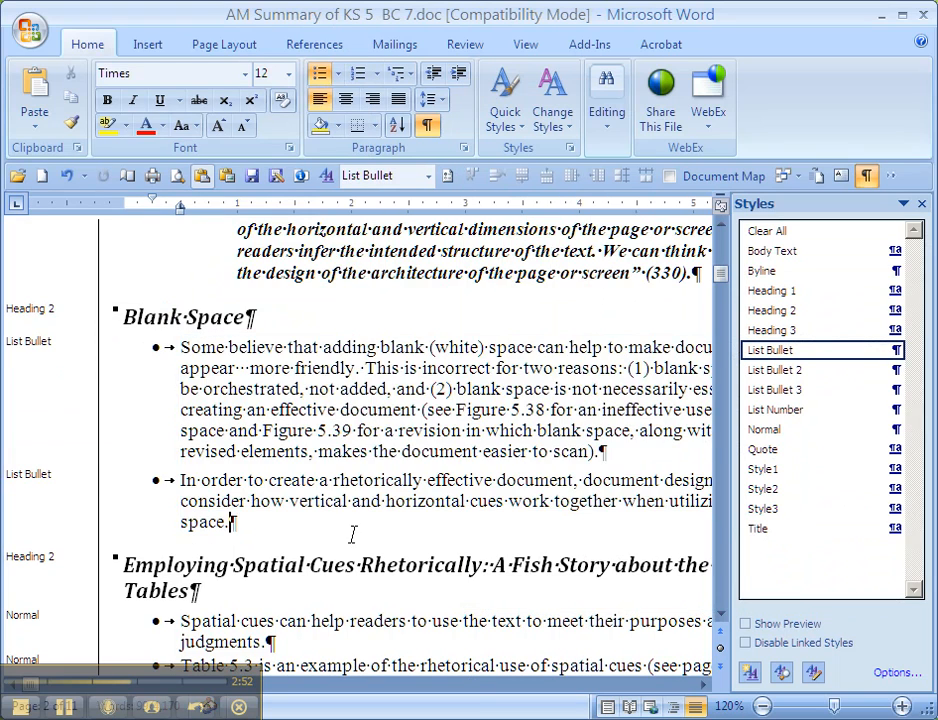
Apply the List Bullet style to the two Normal-styled bullets under "Employing Spatial Cues Rhetorically"
scroll(316, 451, down, 4)
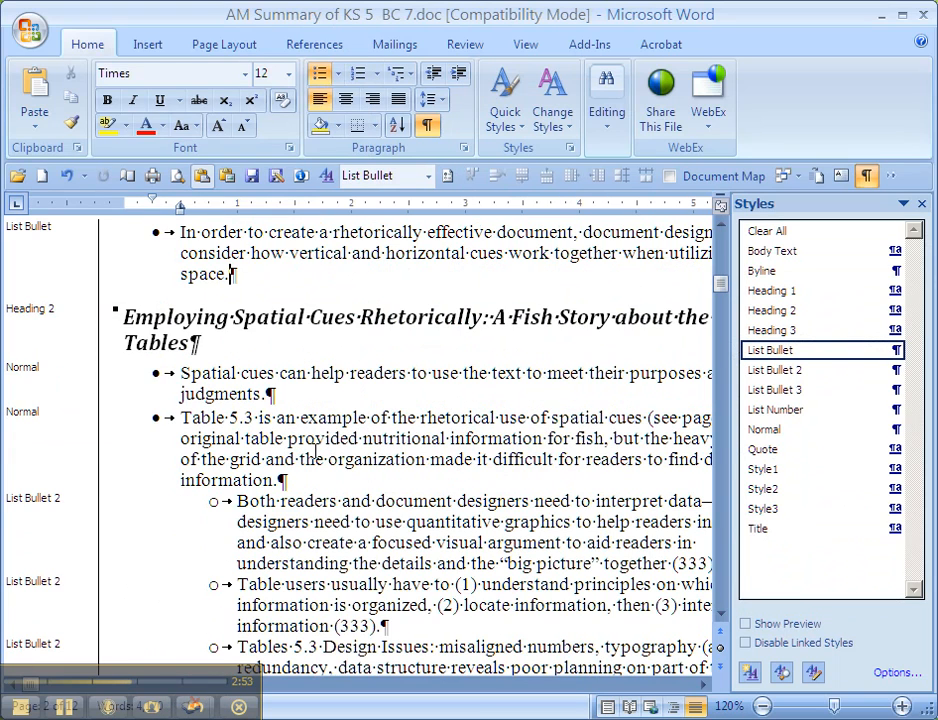
click(186, 416)
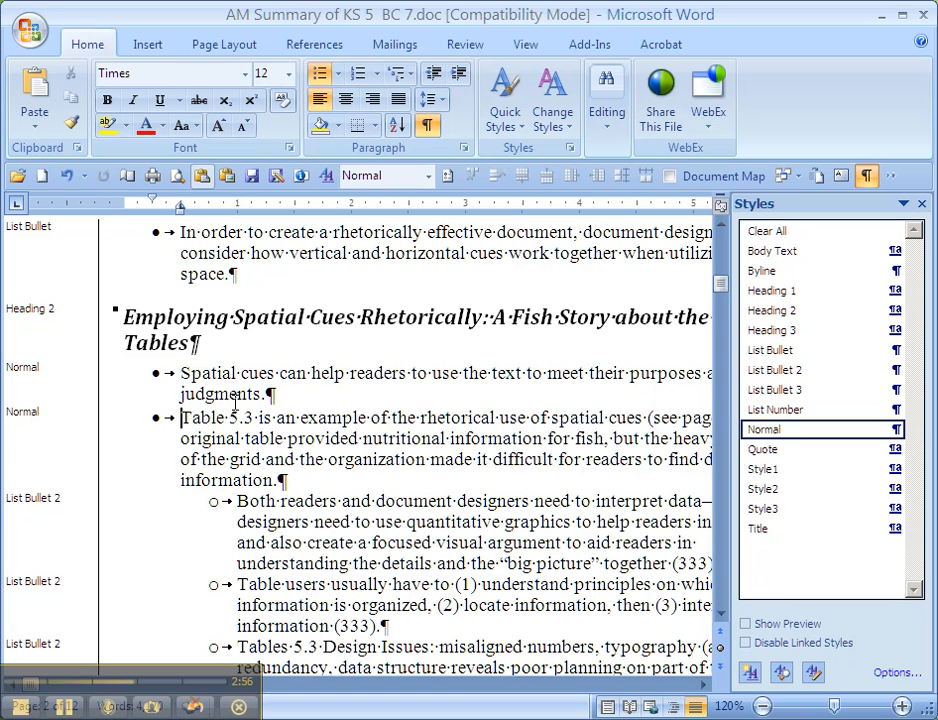
drag(183, 375, 235, 437)
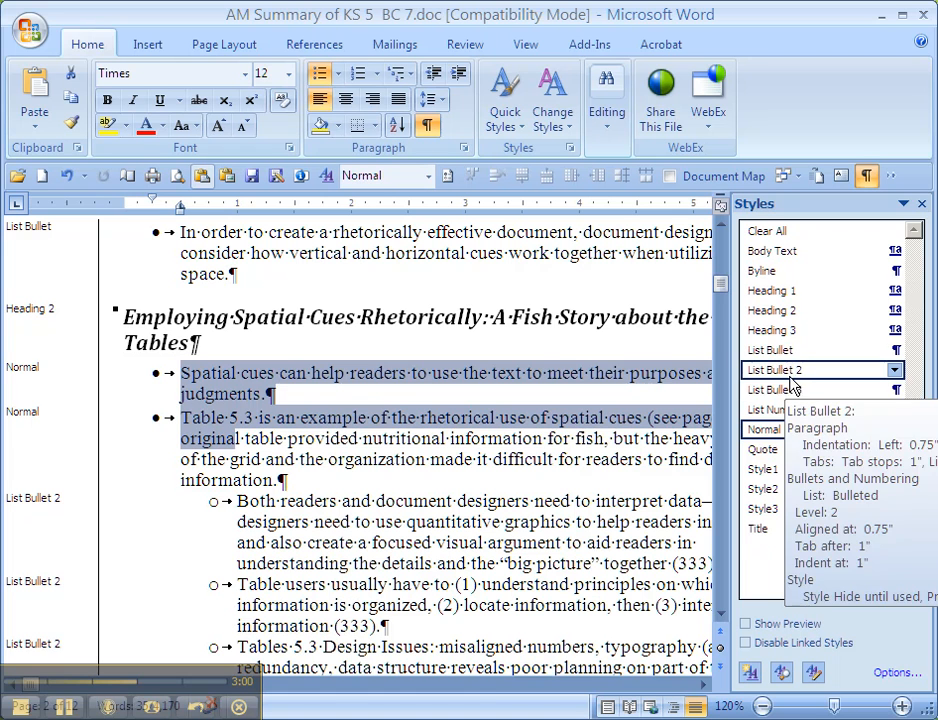
click(790, 351)
click(349, 443)
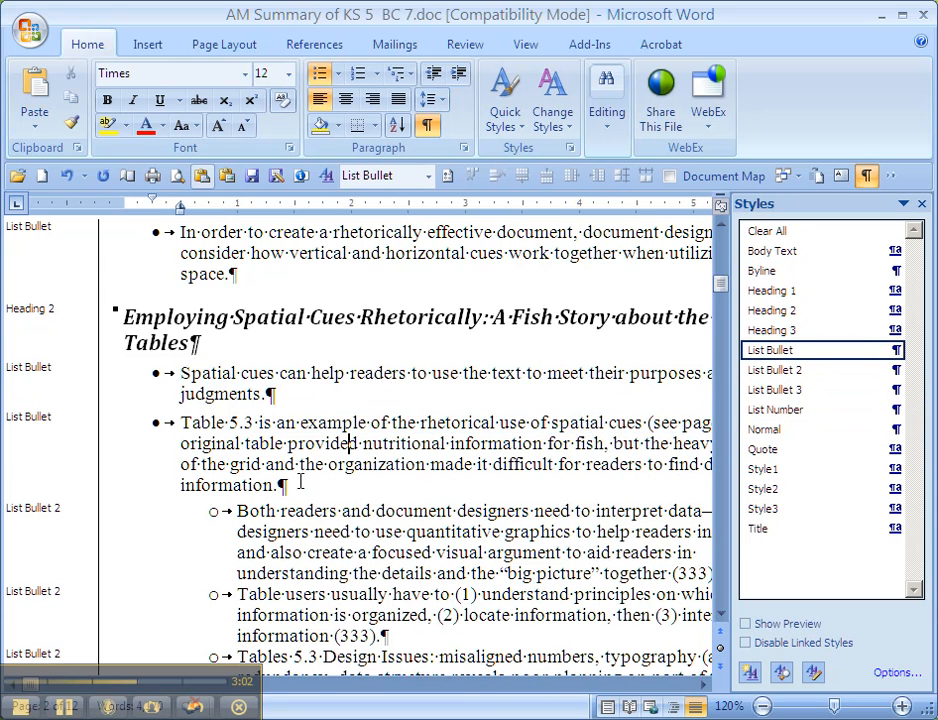
Modify the List Bullet 2 style to have paragraph spacing of 3 pt before and 3 pt after
click(270, 513)
scroll(270, 513, down, 2)
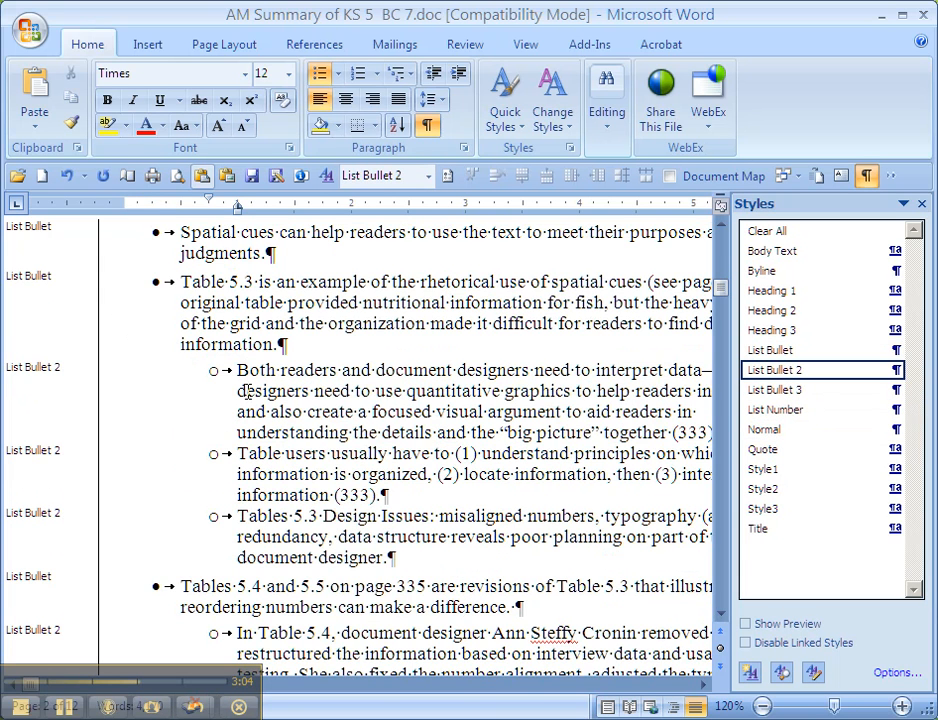
right_click(817, 378)
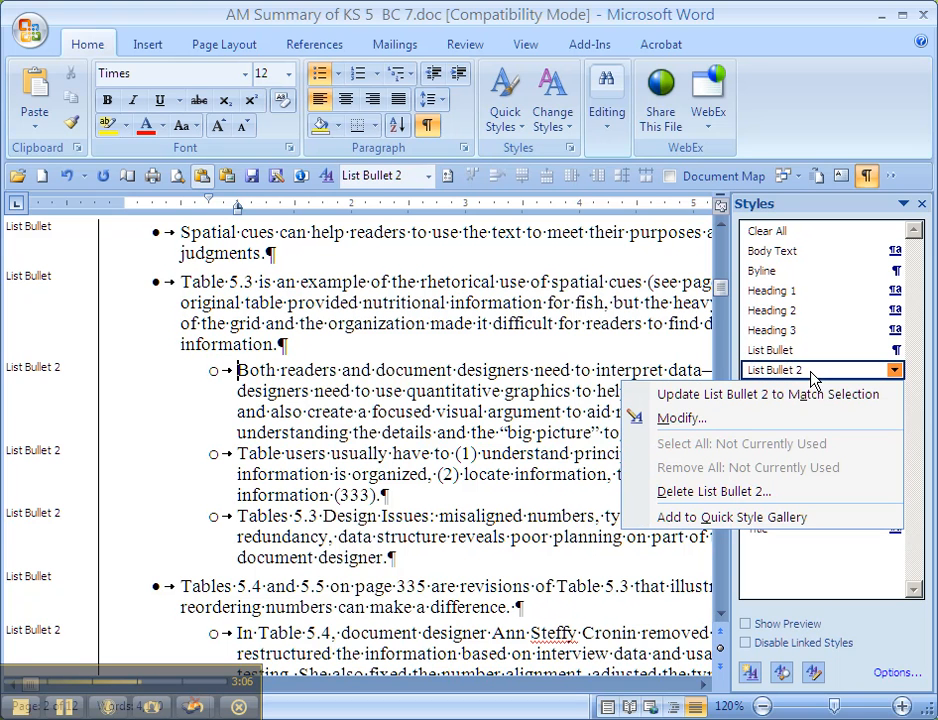
click(706, 423)
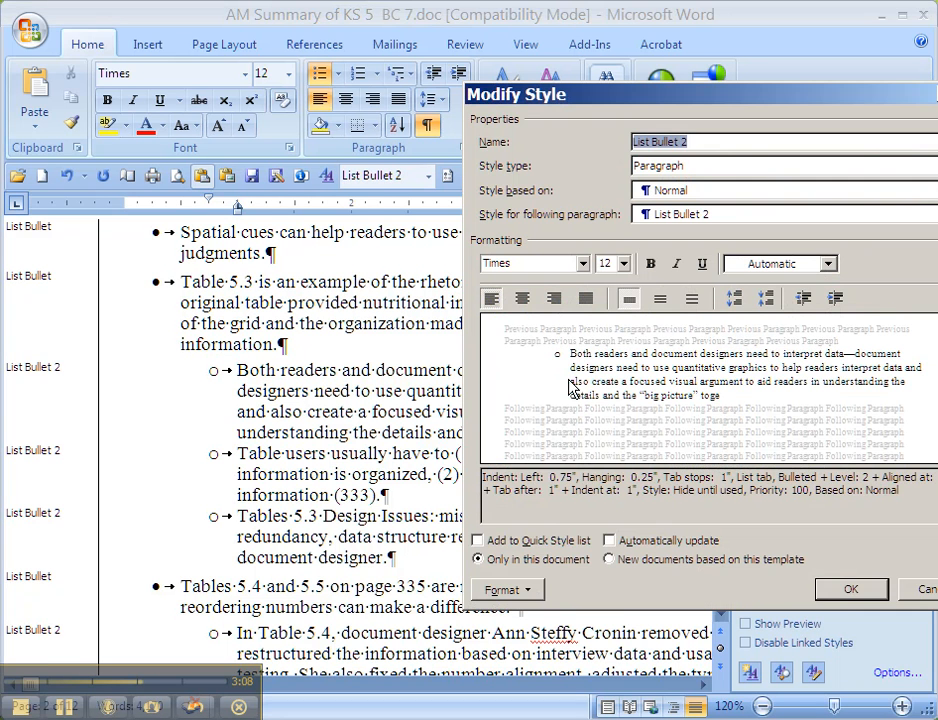
click(527, 592)
click(558, 426)
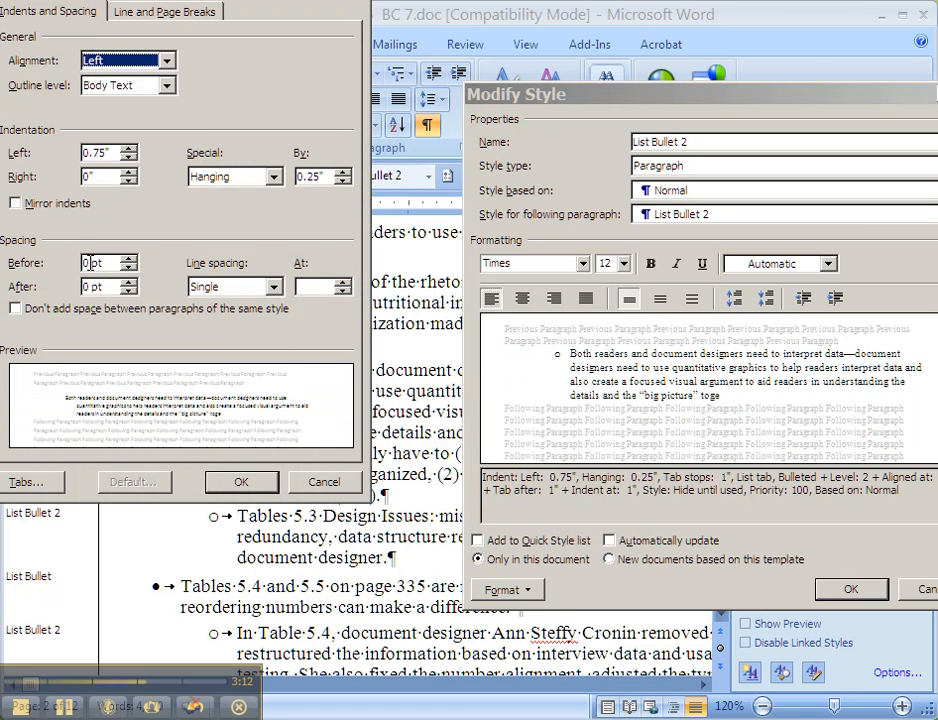
drag(90, 262, 62, 270)
text(3)
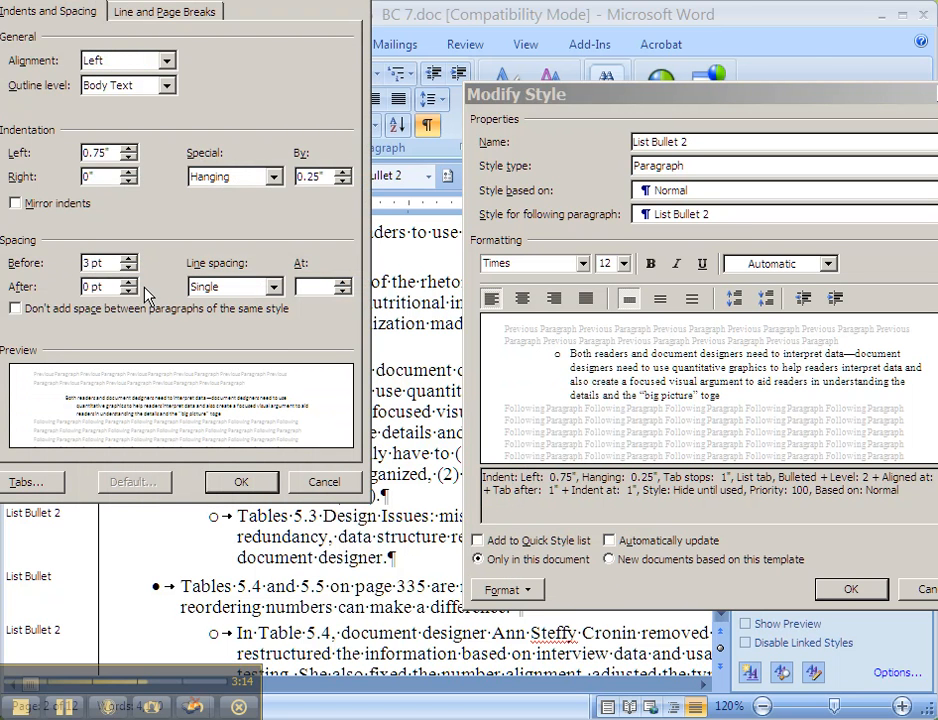
click(130, 282)
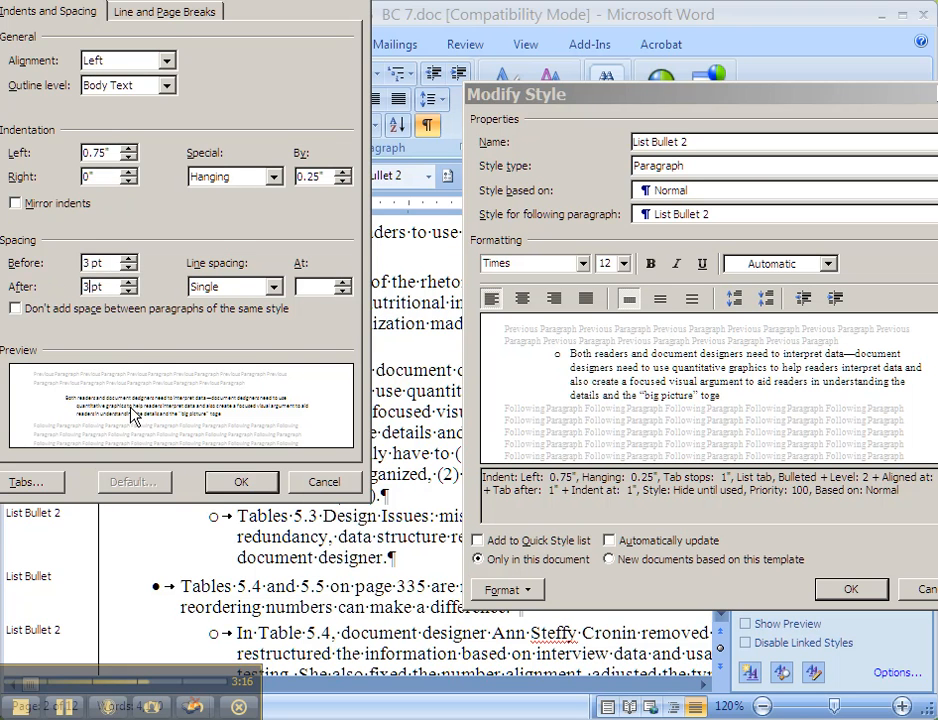
click(240, 483)
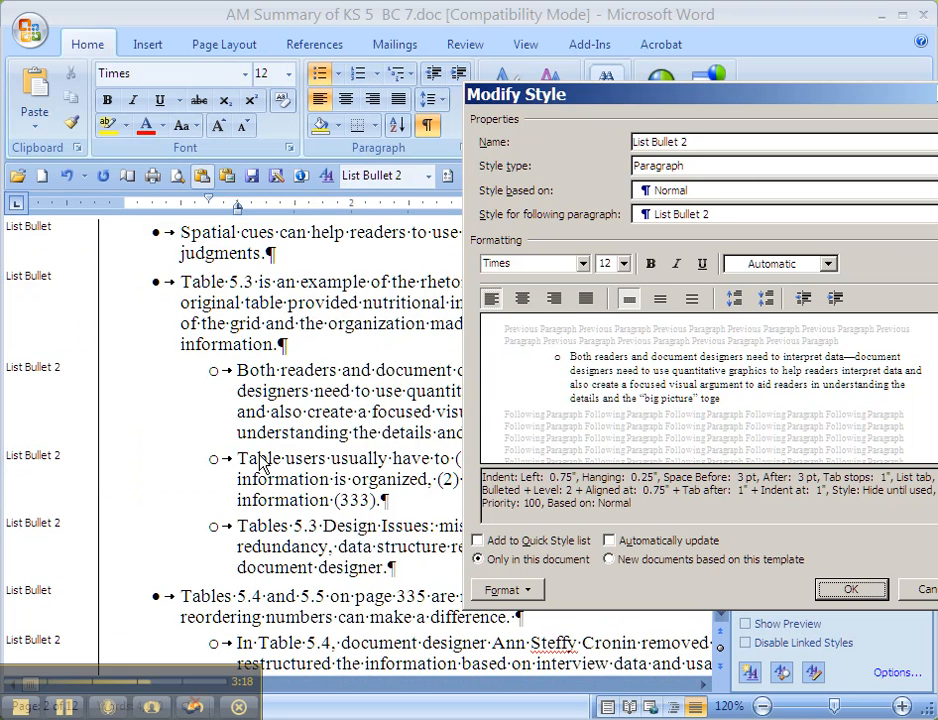
click(858, 590)
Modify the List Bullet 3 style, used by the "Grid Fields" sub-item, to have spacing of 3 pt before and 3 pt after
scroll(383, 553, down, 4)
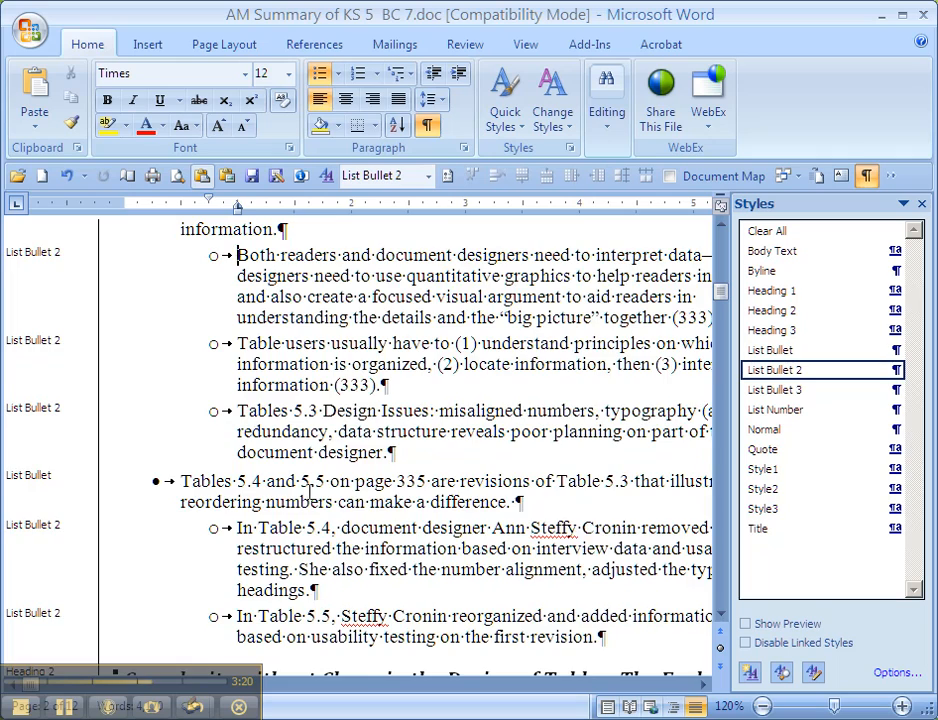
click(225, 367)
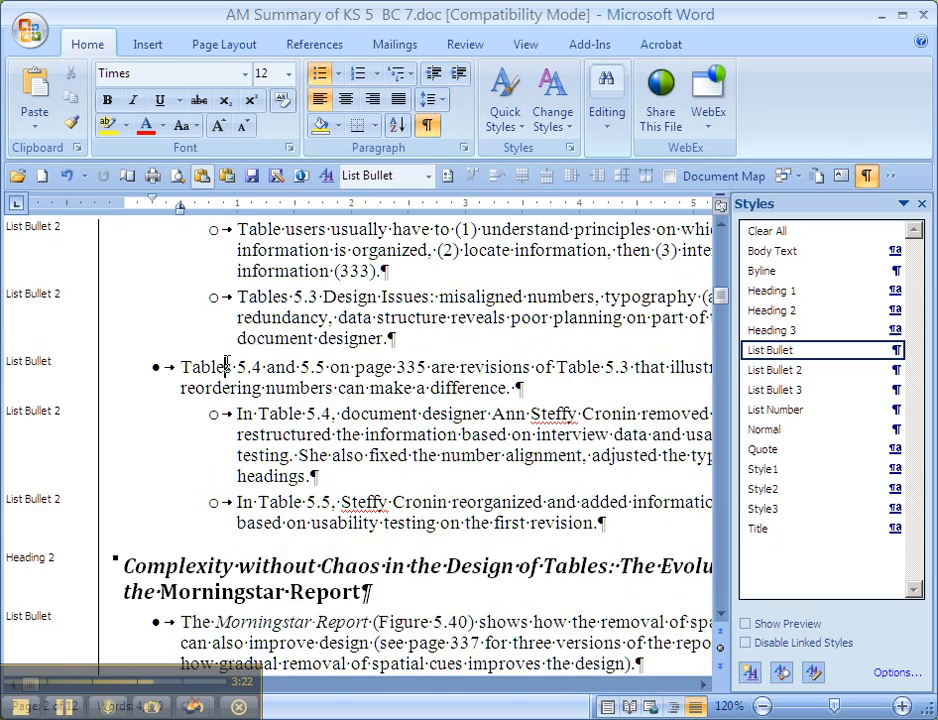
scroll(225, 367, down, 8)
scroll(225, 363, down, 2)
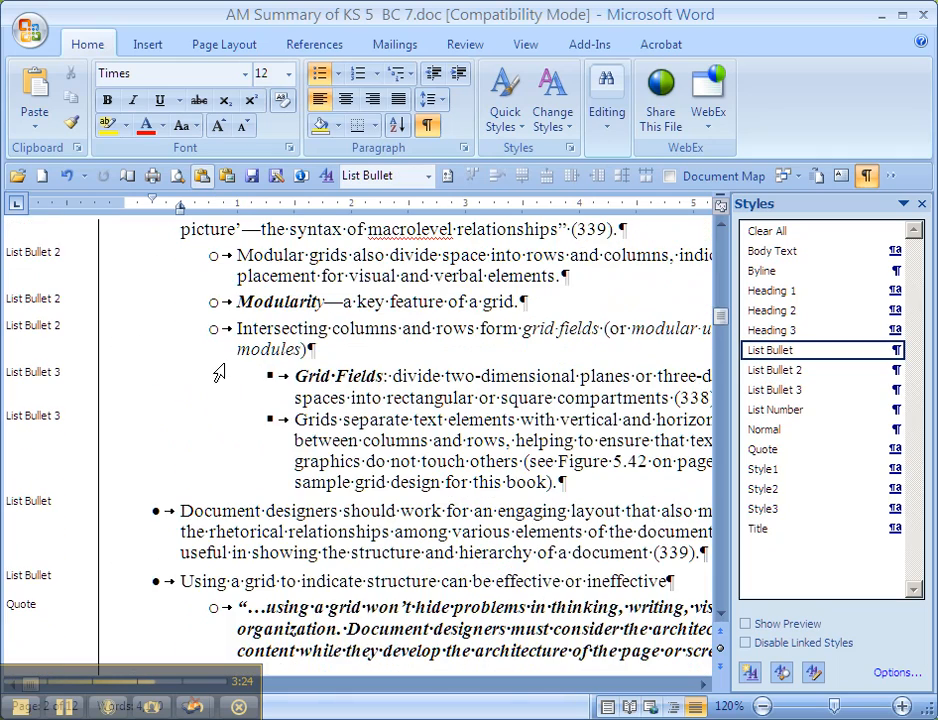
click(310, 375)
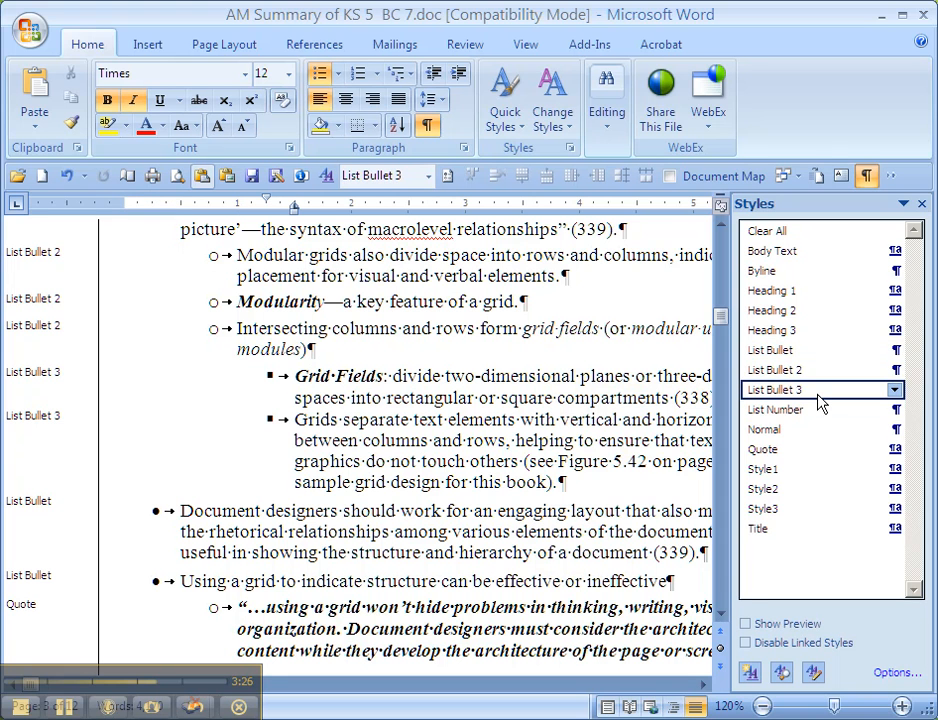
click(894, 390)
click(698, 440)
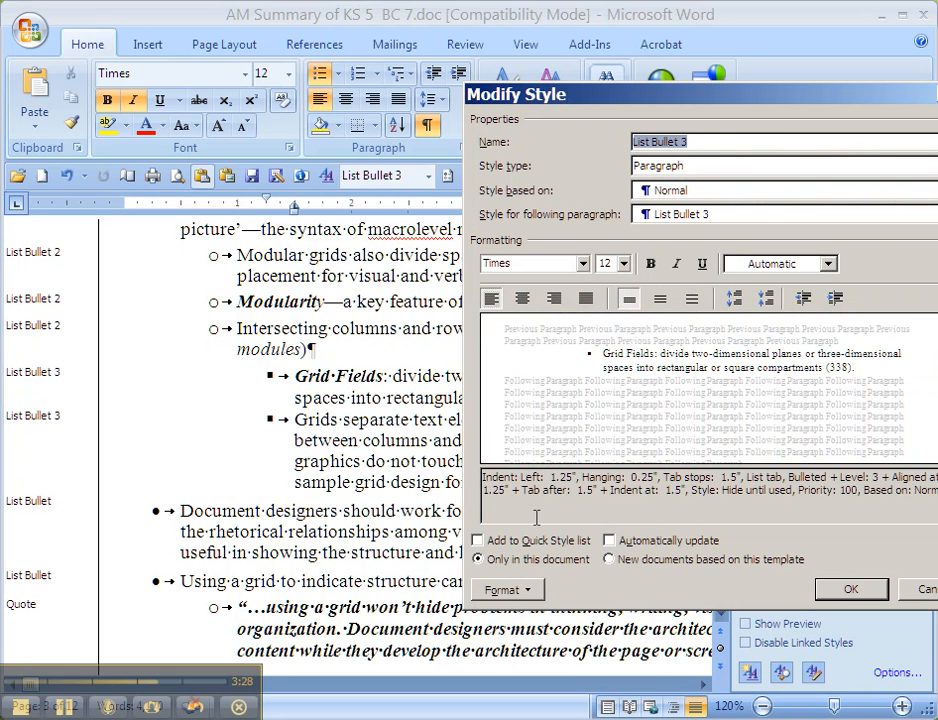
click(524, 590)
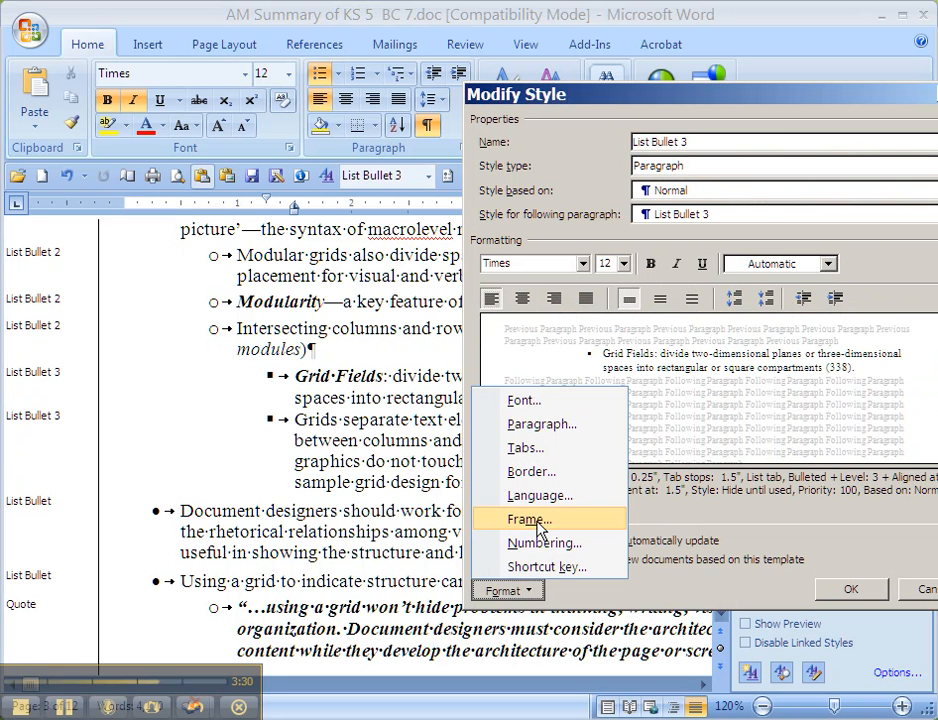
click(545, 426)
click(85, 262)
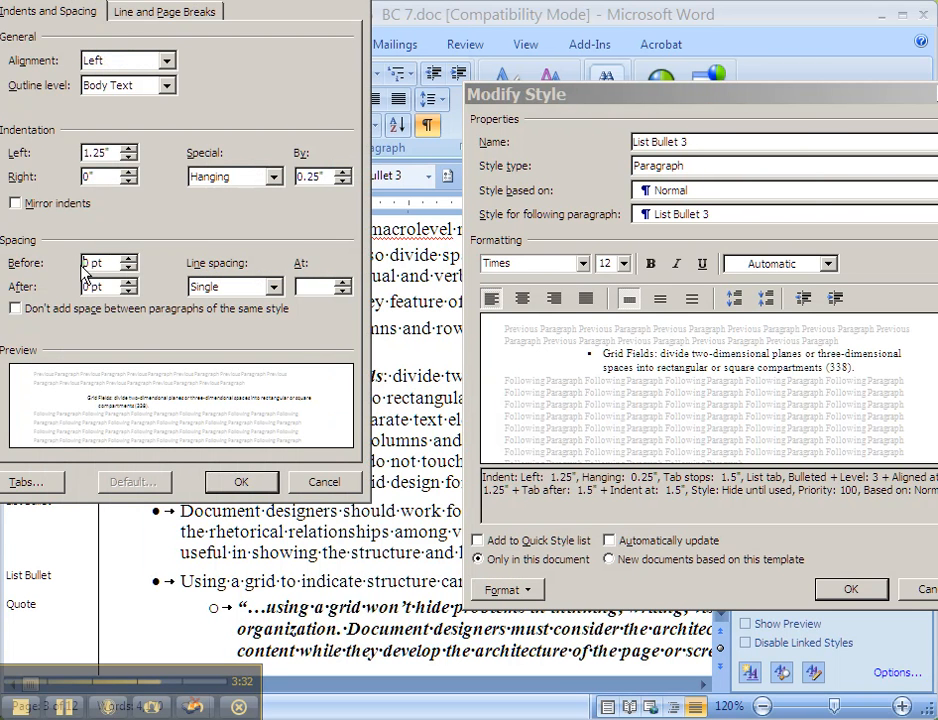
text(3)
text(3)
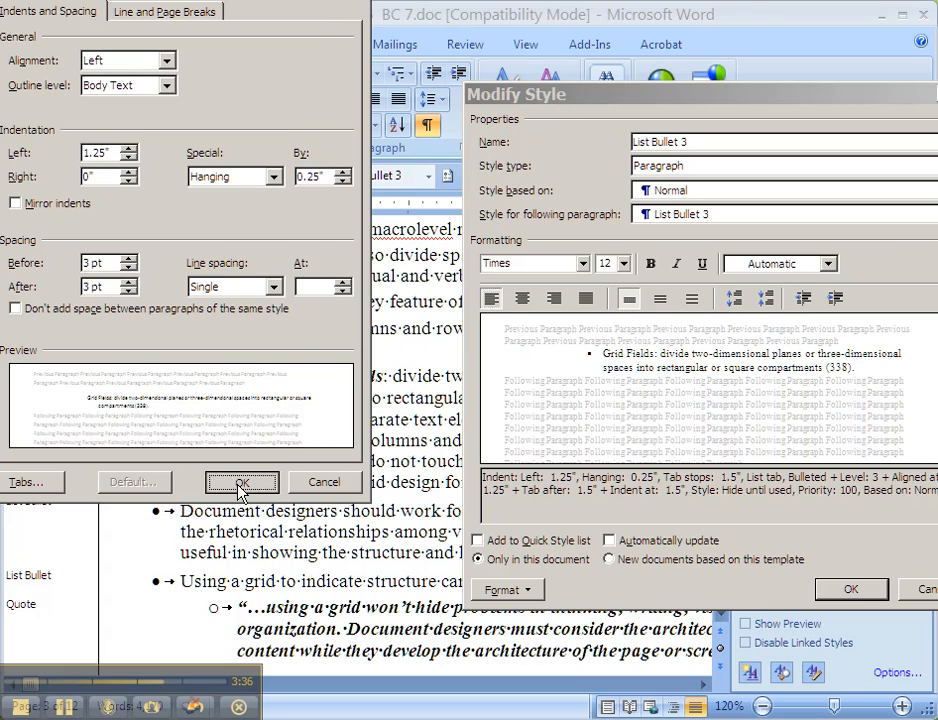
click(241, 482)
click(817, 590)
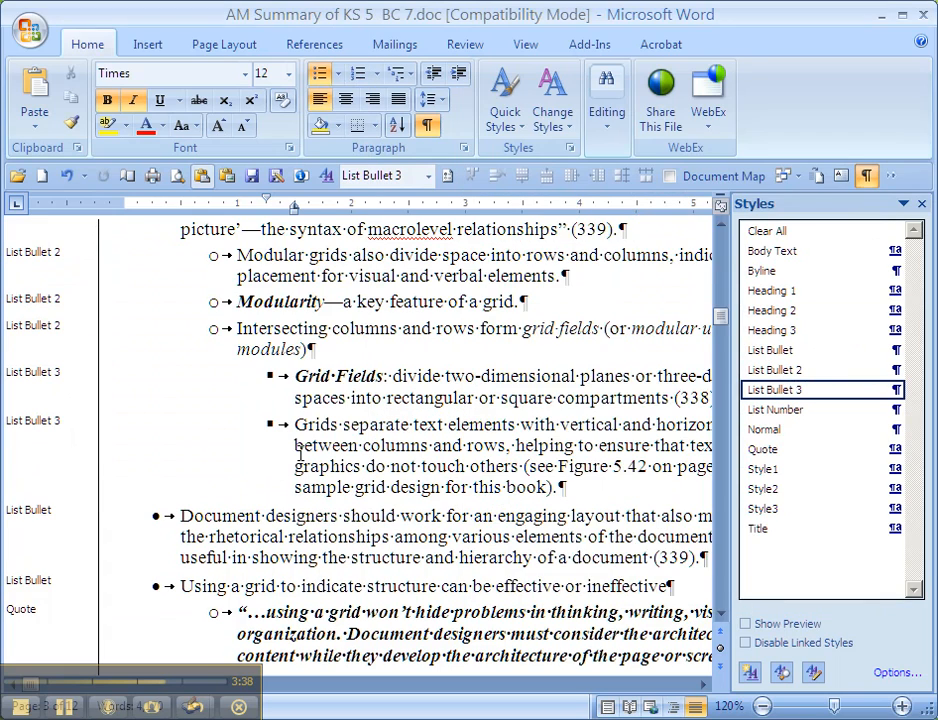
Review the bullet spacing and paragraph styles from the grid discussion through numbered items 8 to 10
scroll(300, 446, down, 3)
scroll(297, 447, down, 12)
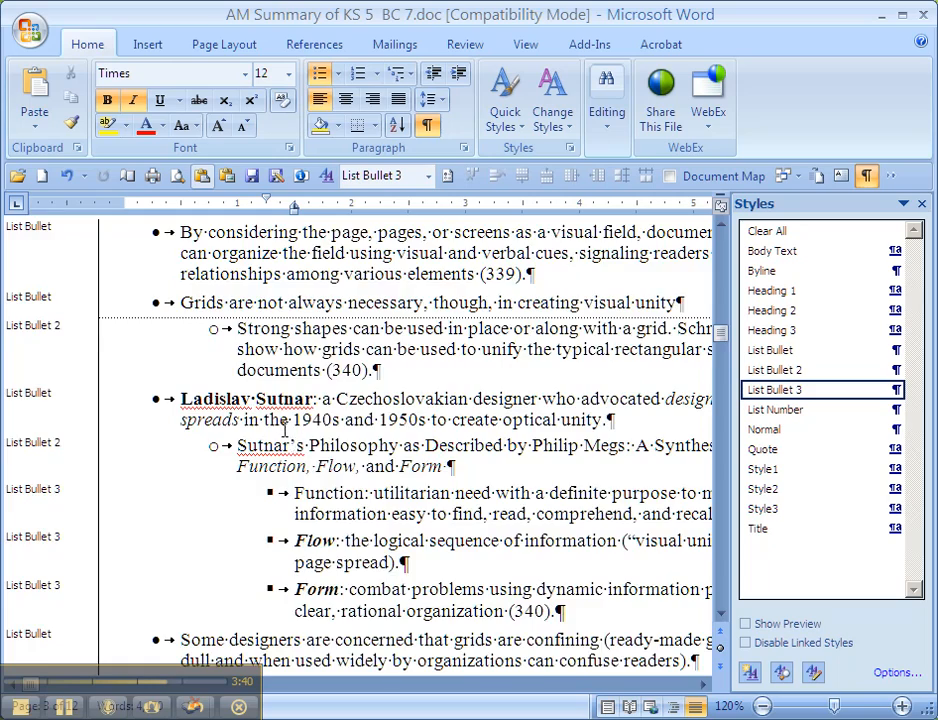
scroll(302, 425, down, 9)
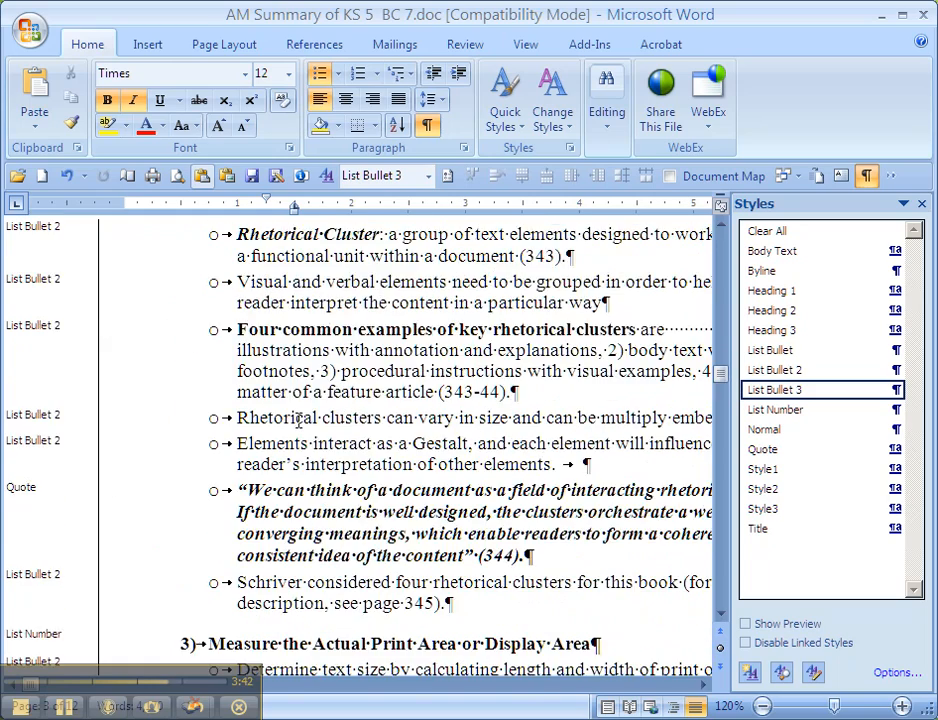
scroll(295, 414, down, 15)
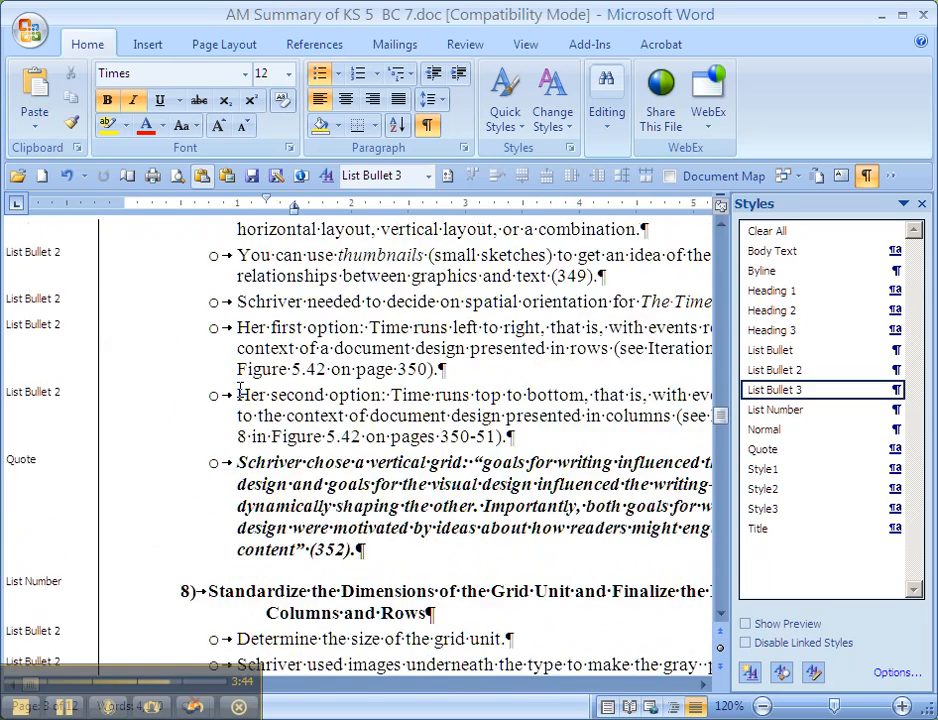
scroll(240, 390, down, 2)
scroll(317, 490, up, 4)
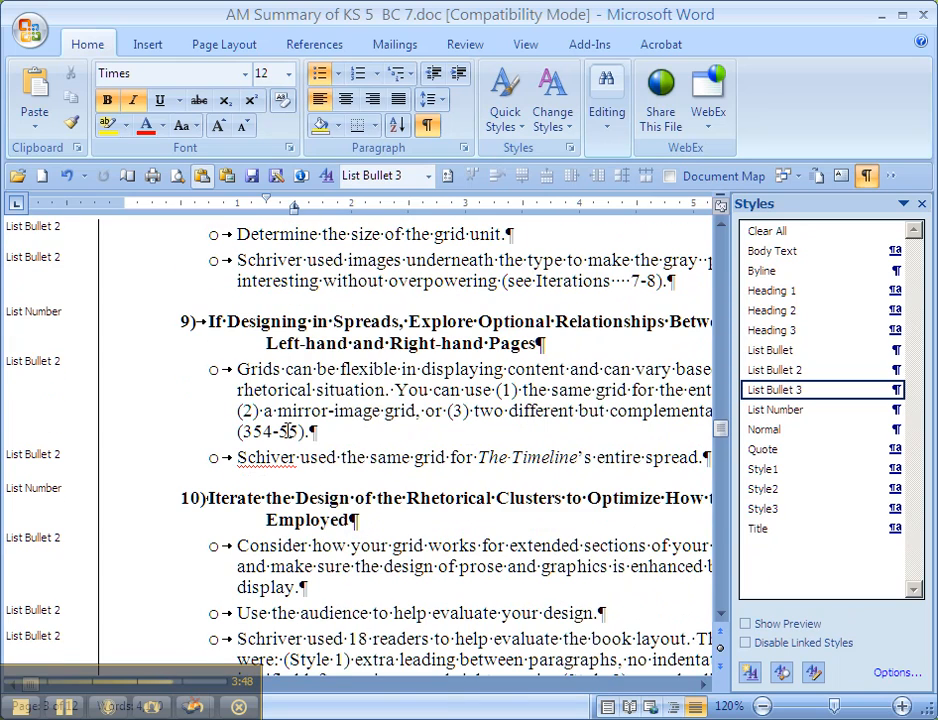
Set the hanging indent of numbered item 10 to about 0.75 inch so its second line aligns with the heading text
scroll(290, 430, down, 4)
scroll(285, 426, up, 2)
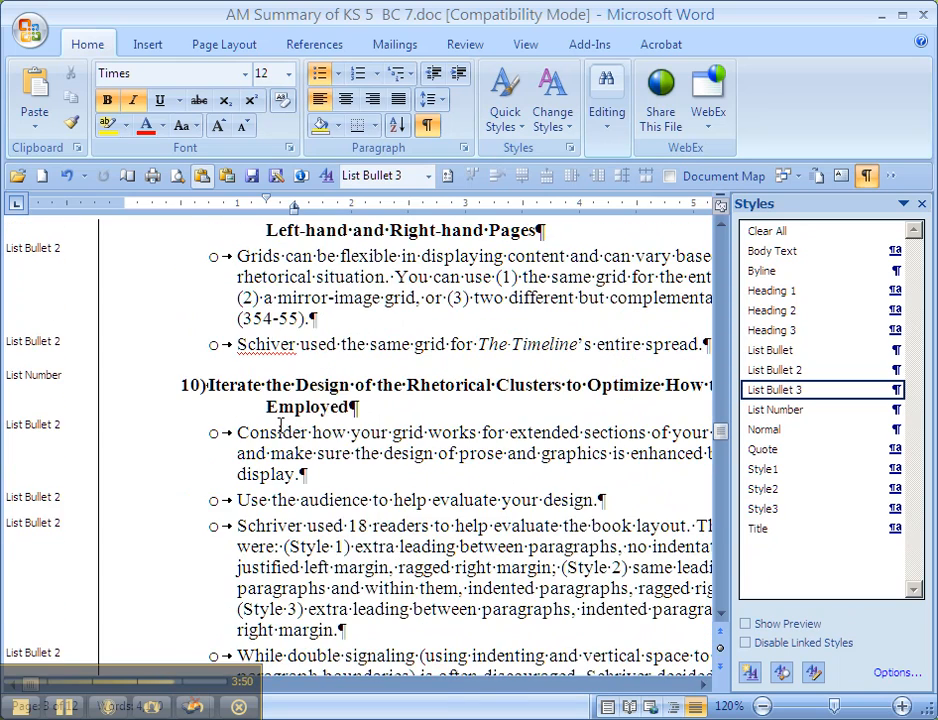
click(269, 386)
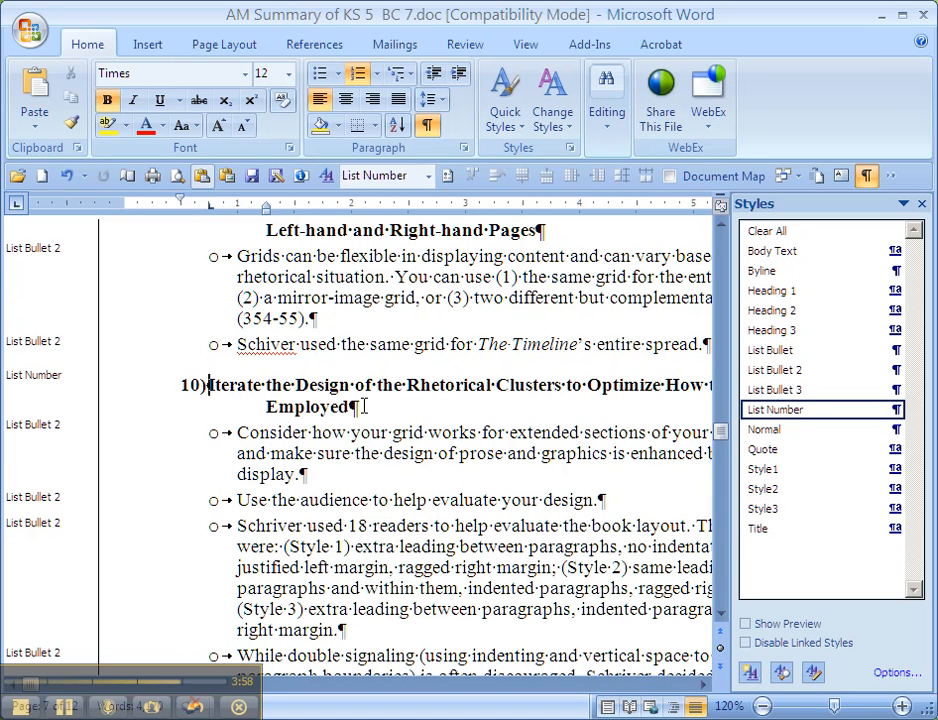
drag(365, 406, 210, 385)
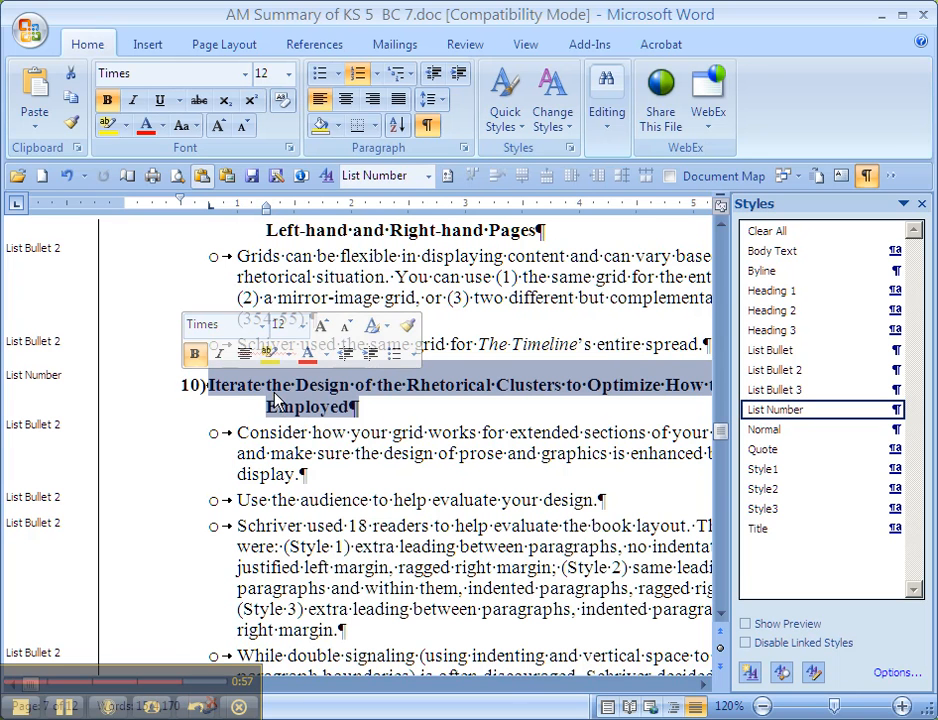
click(341, 407)
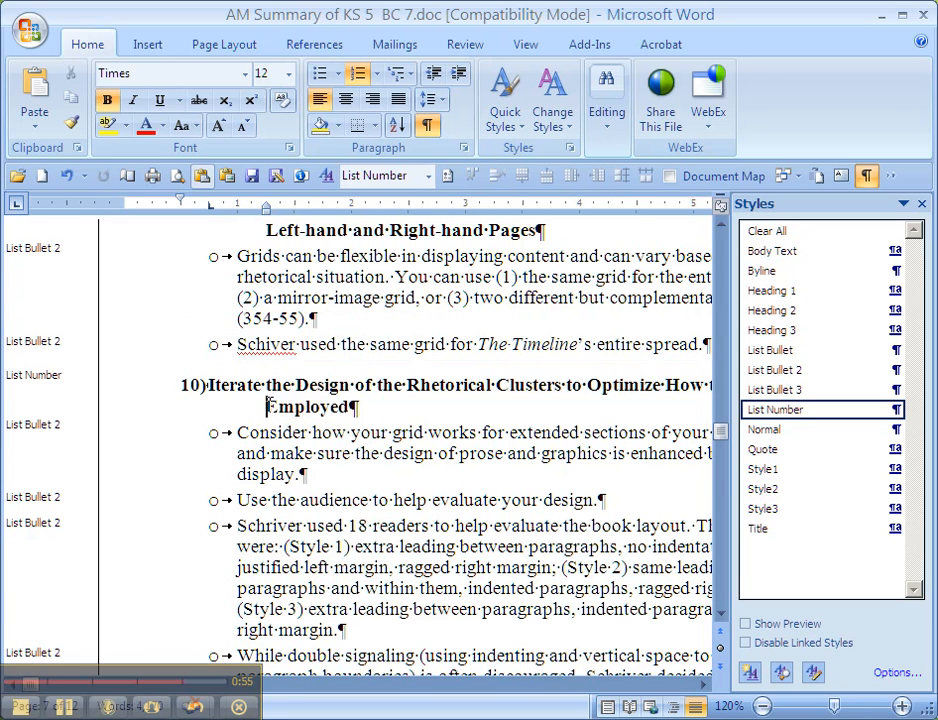
drag(341, 407, 205, 384)
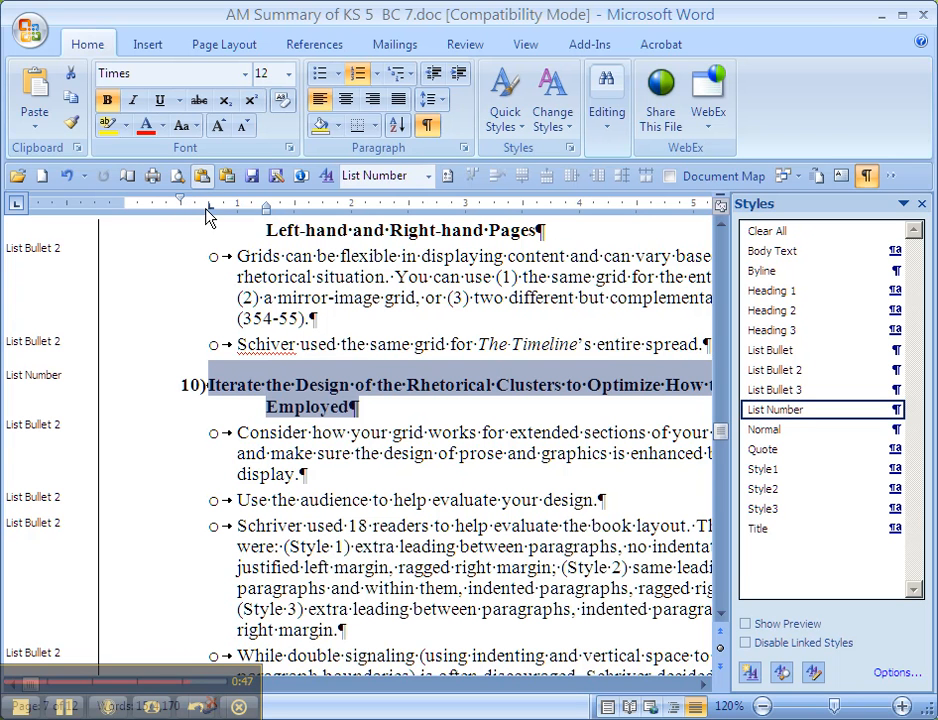
mouse_move(266, 212)
mouse_down()
mouse_move(220, 209)
mouse_move(211, 225)
mouse_move(262, 209)
mouse_move(268, 220)
mouse_move(209, 210)
mouse_move(203, 220)
mouse_up()
drag(126, 203, 181, 208)
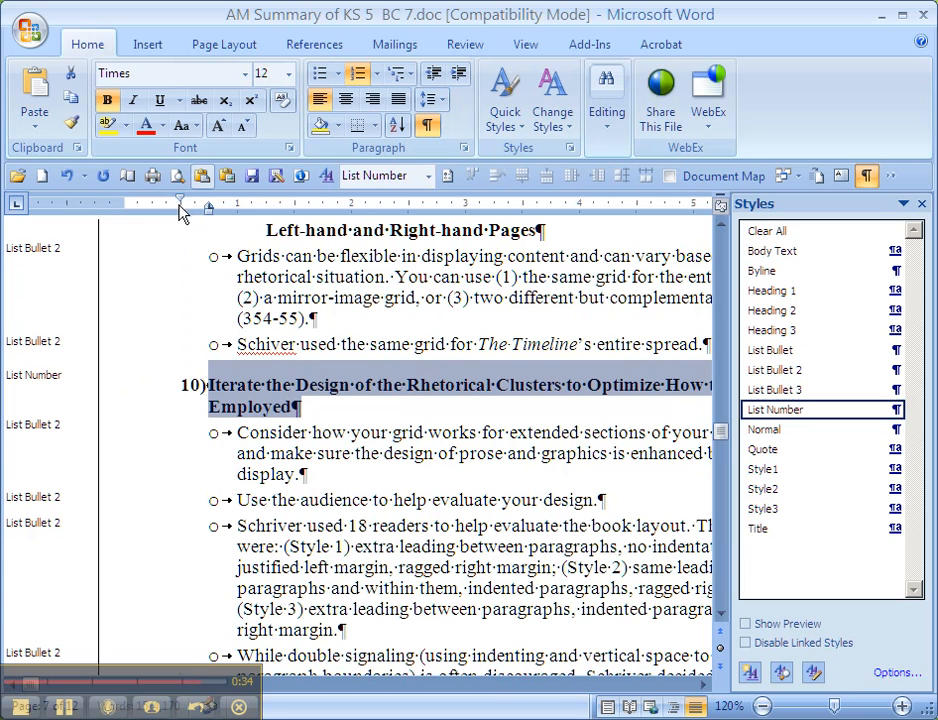
Reduce item 10's first-line indent to just under 0.5 inch, widening the gap between the number and the heading text
click(240, 385)
scroll(246, 362, up, 2)
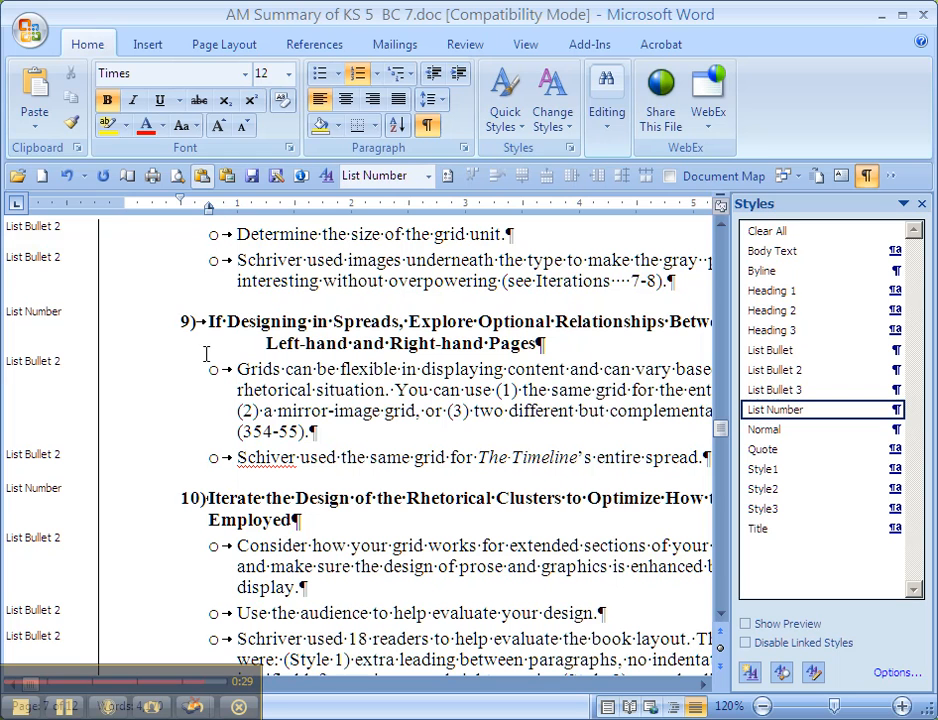
drag(182, 203, 183, 205)
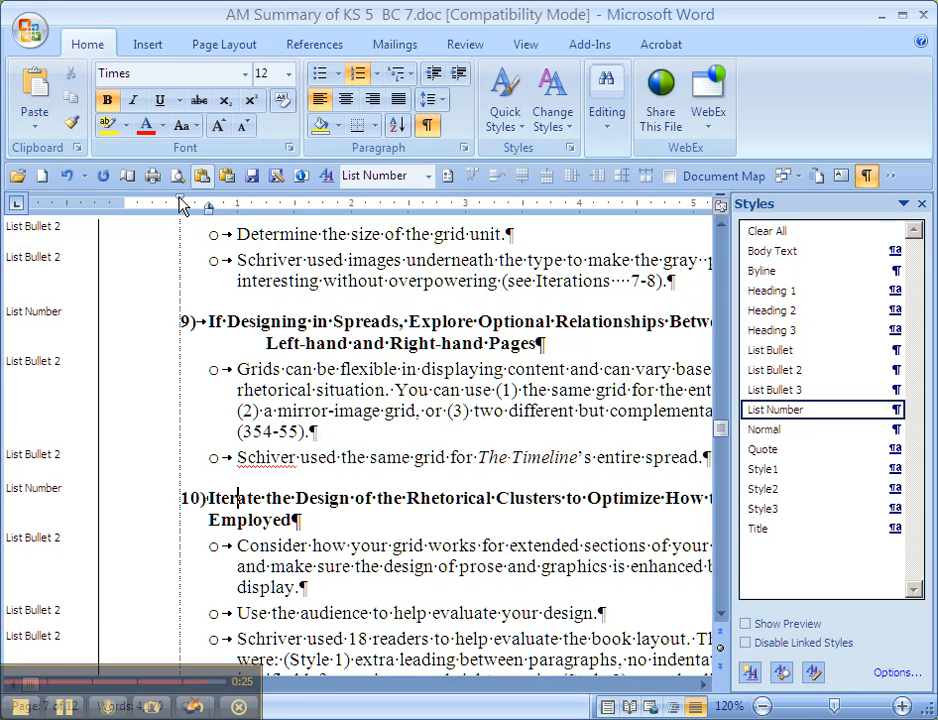
drag(180, 198, 180, 199)
drag(180, 198, 177, 201)
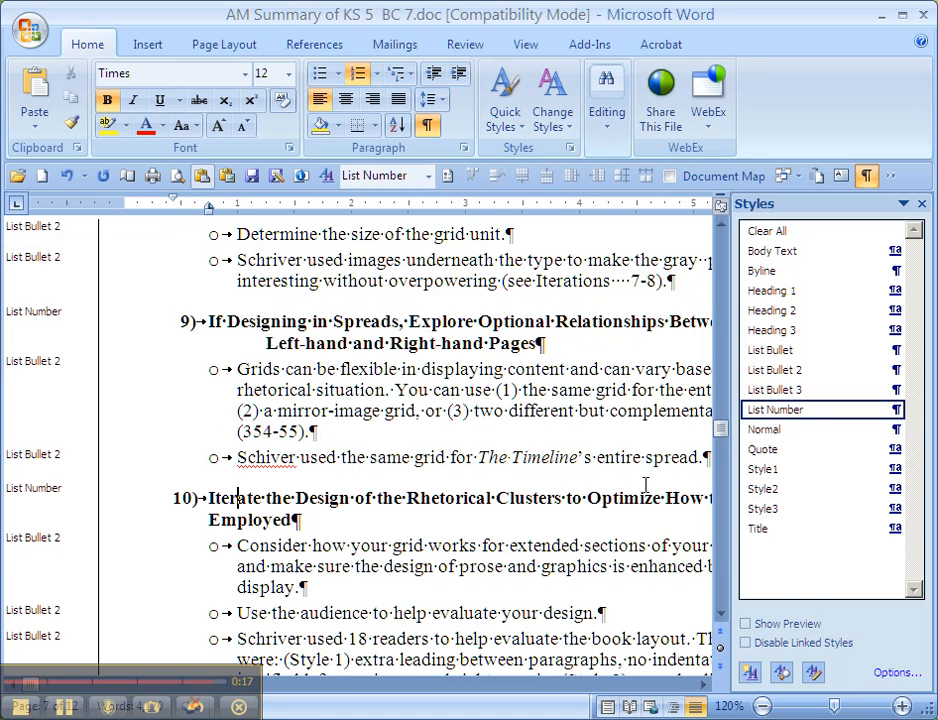
Update the List Number style to match item 10's indents and check the alignment of the other numbered headings
right_click(797, 413)
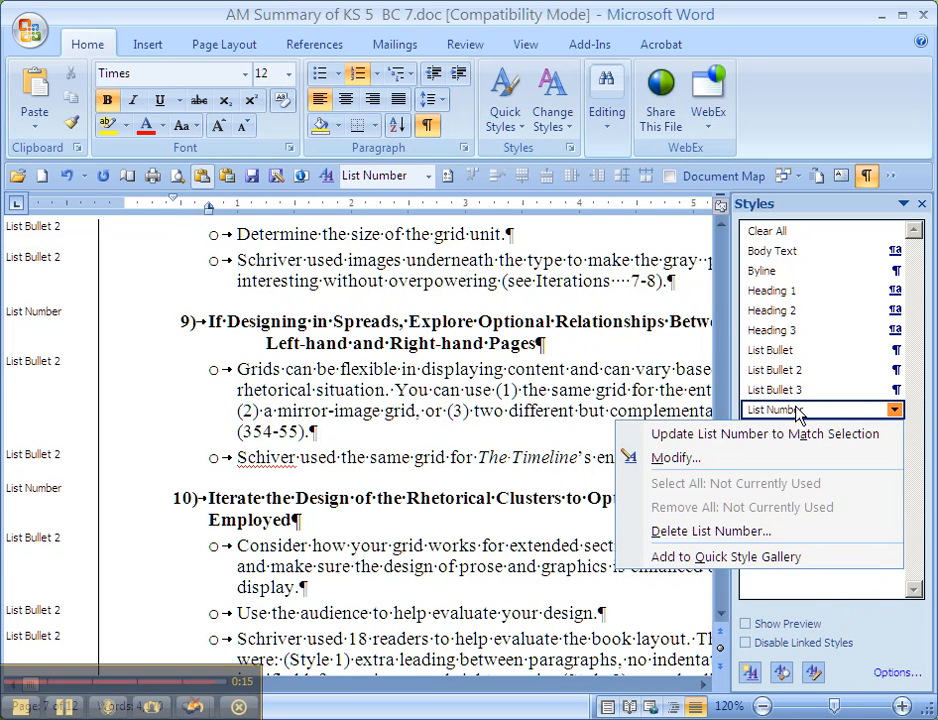
click(762, 434)
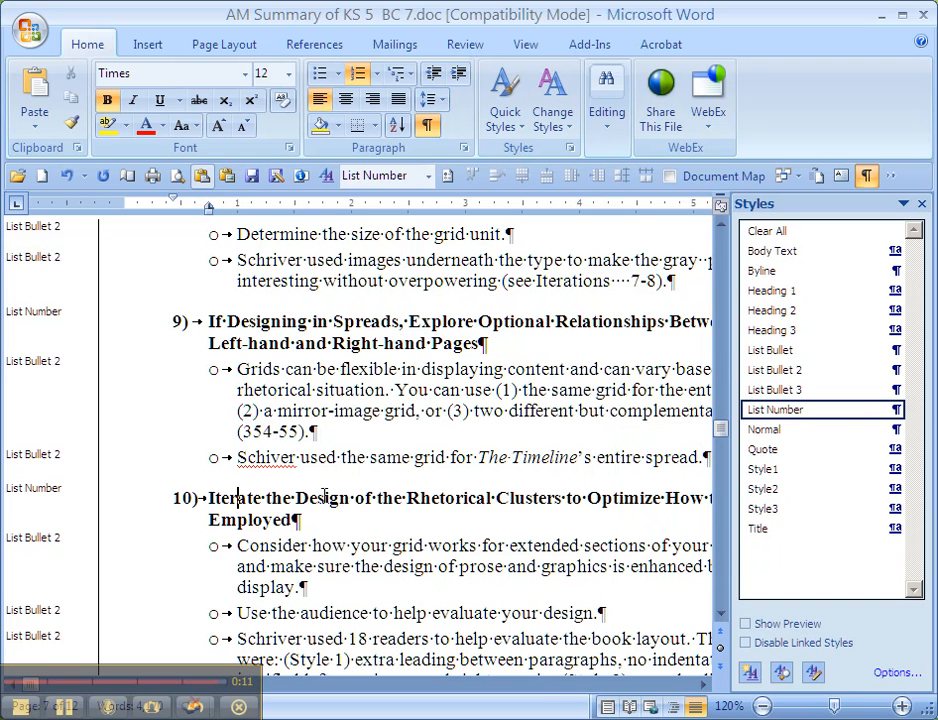
scroll(290, 502, up, 15)
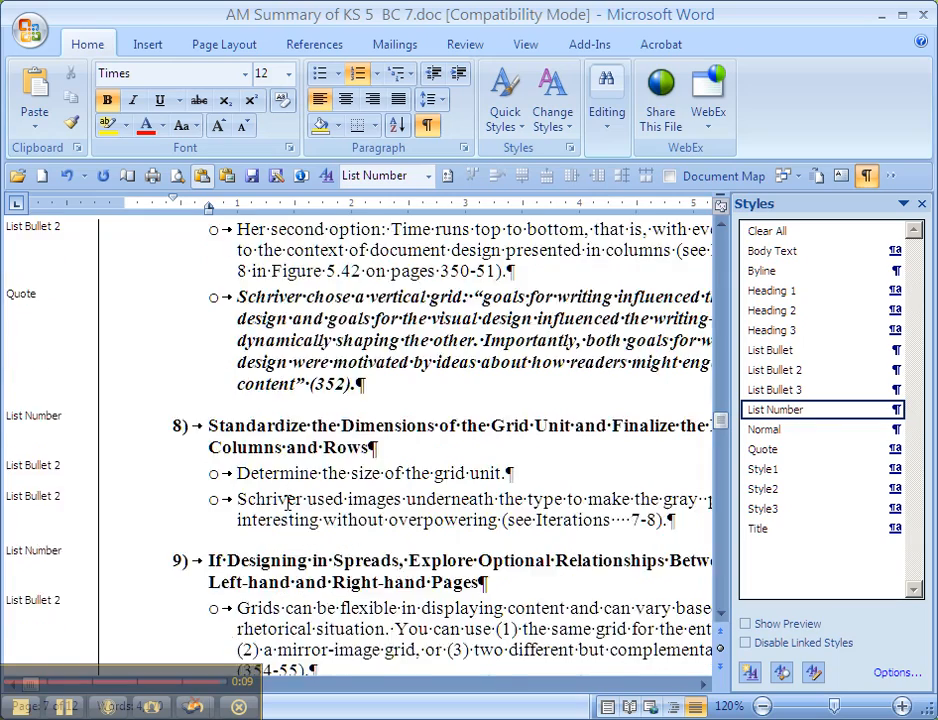
scroll(285, 500, down, 5)
scroll(285, 500, up, 8)
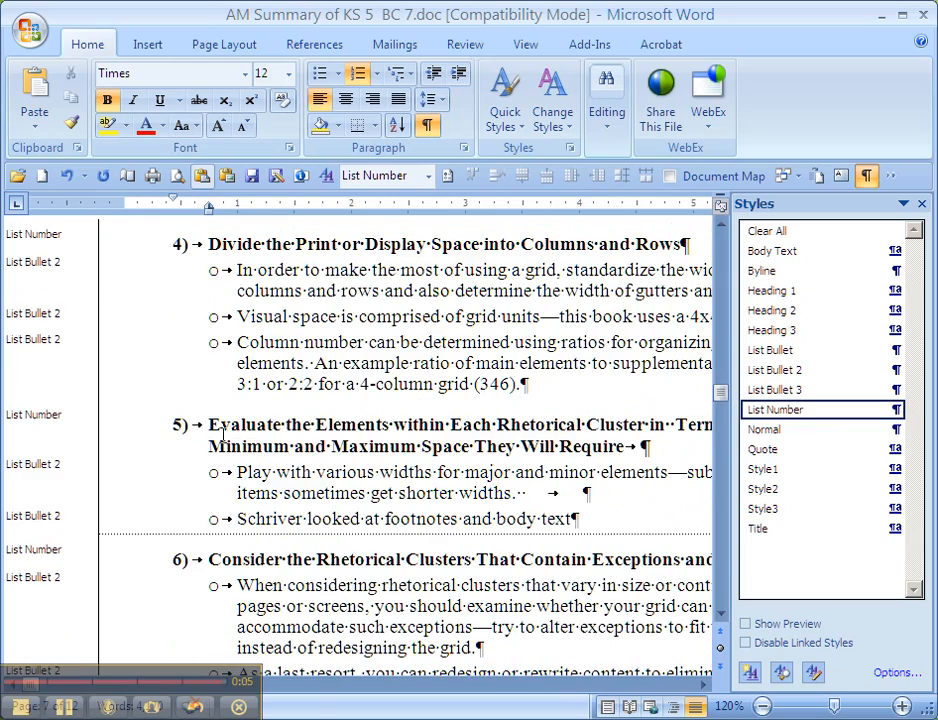
scroll(213, 445, up, 12)
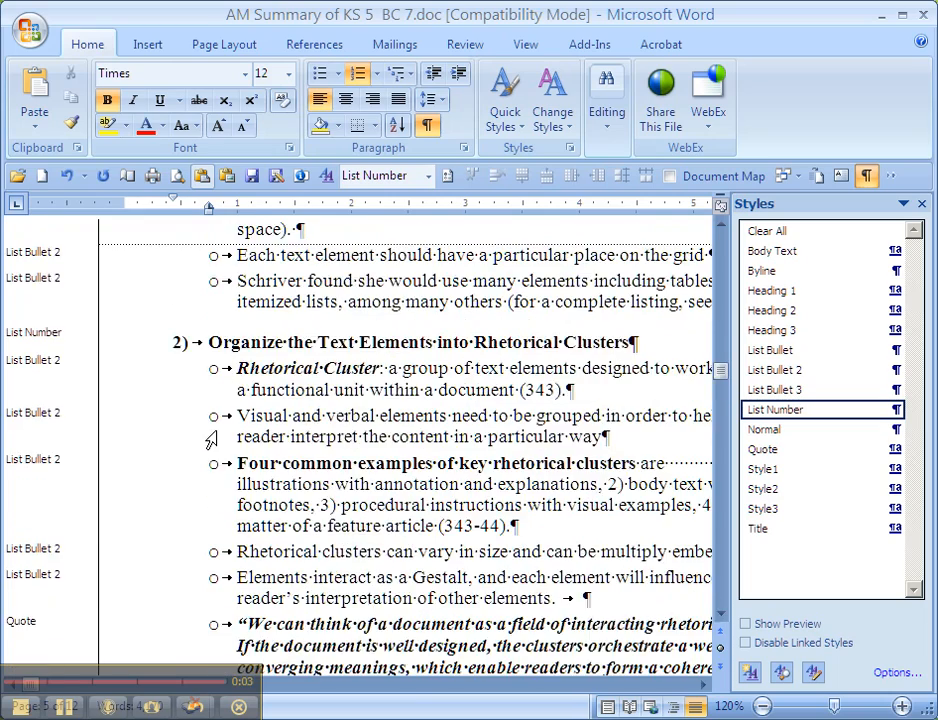
scroll(243, 420, down, 20)
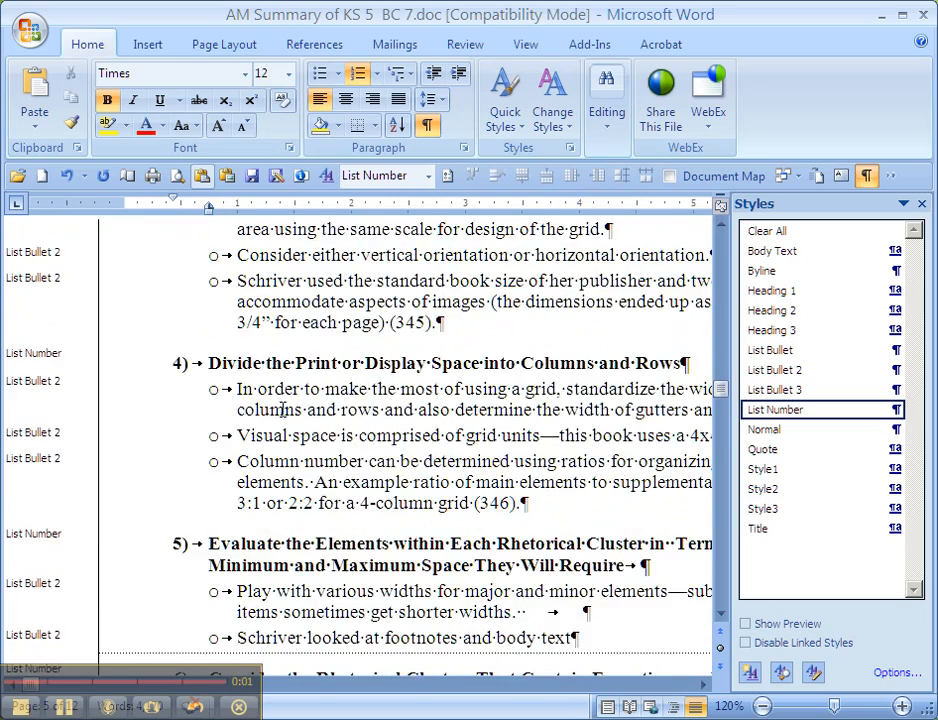